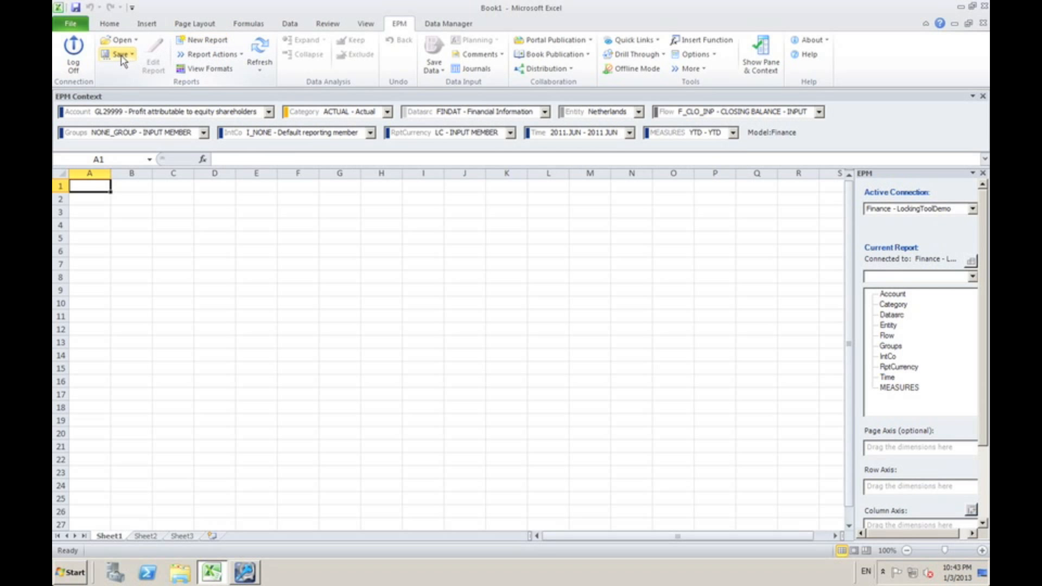
Open the report template "BPC locking tool_User_DEV.xltm" from the server report folder
{"action": "left_click", "coordinate": [120, 41]}
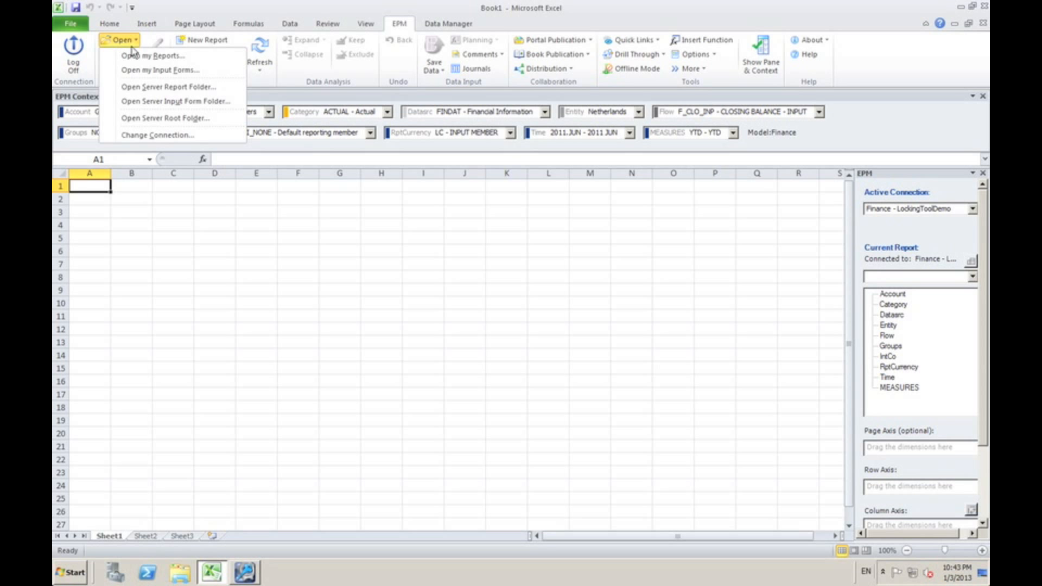
{"action": "left_click", "coordinate": [154, 89]}
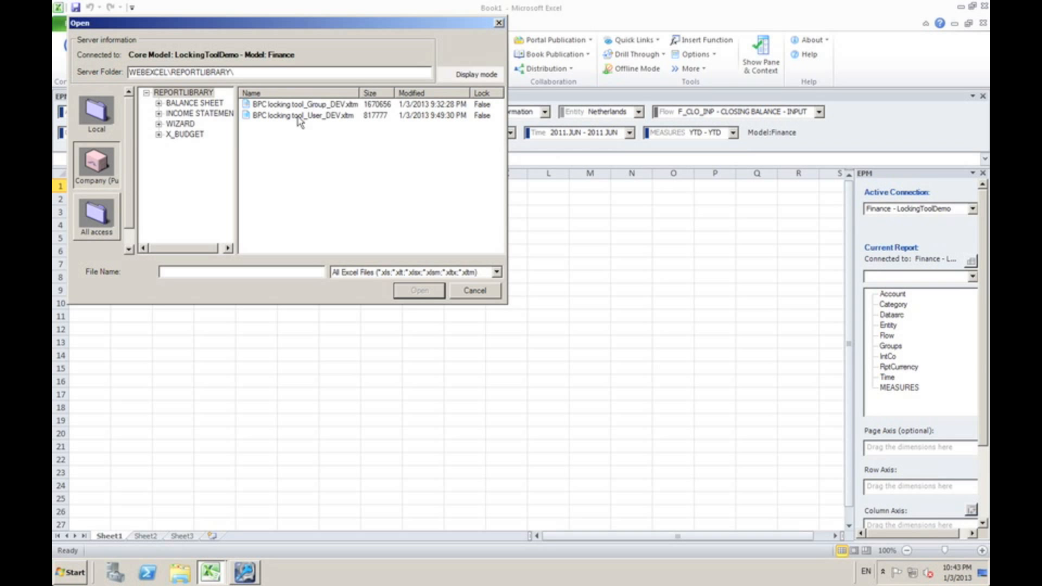
{"action": "left_click", "coordinate": [272, 121]}
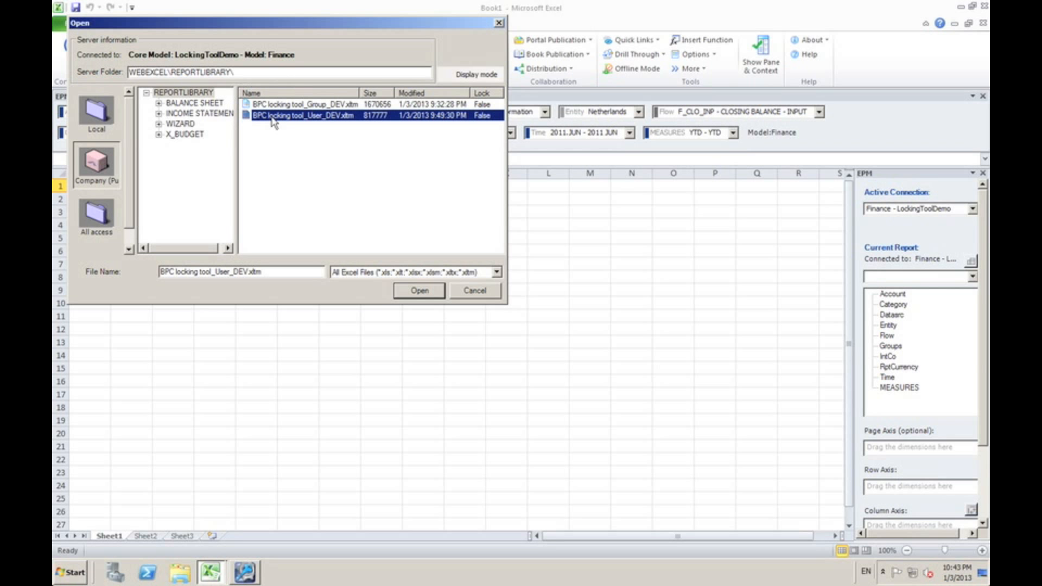
{"action": "double_click", "coordinate": [272, 120]}
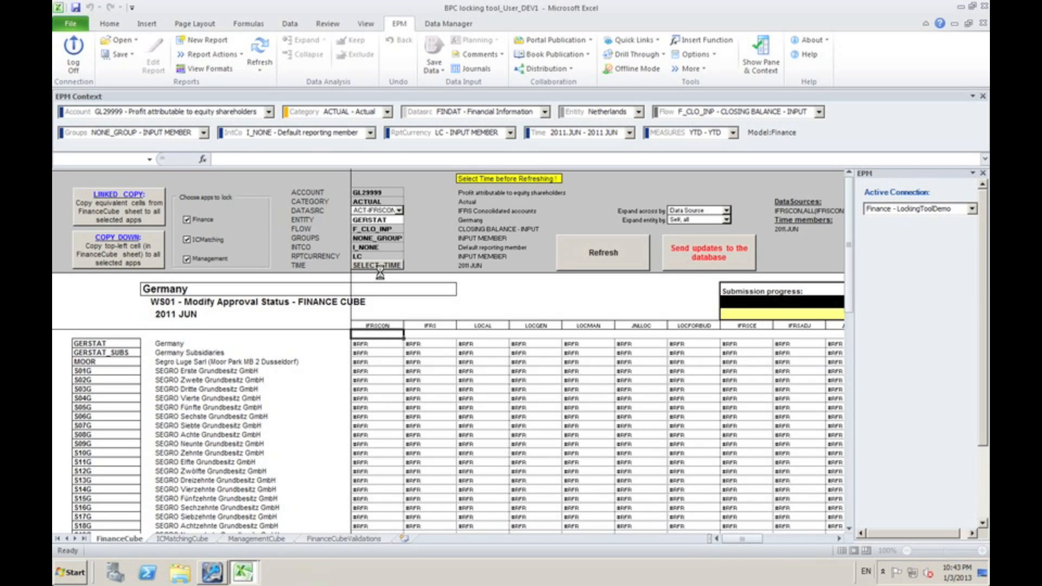
Set the report's entity to Netherlands in the Northern Europe SBU hierarchy
{"action": "left_click", "coordinate": [376, 220]}
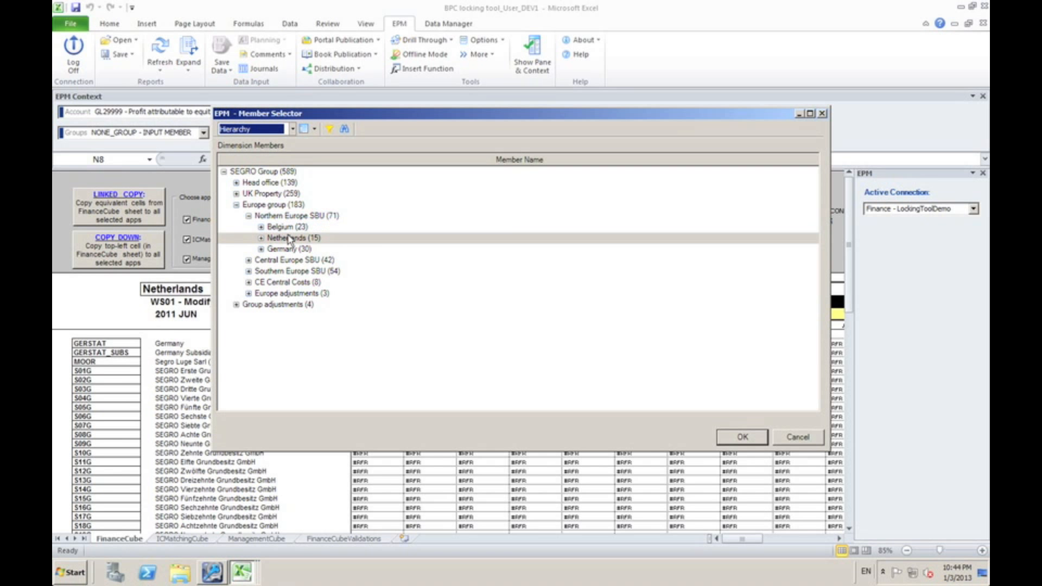
{"action": "left_click", "coordinate": [290, 241]}
{"action": "left_click", "coordinate": [742, 437]}
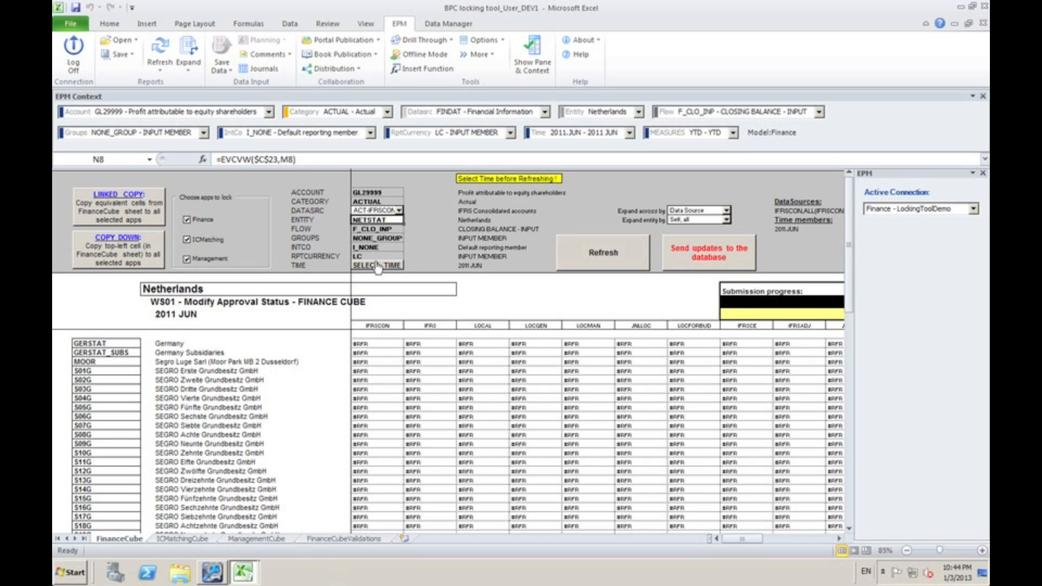
Choose 2011.JUN as the time period and refresh the locking report
{"action": "left_click", "coordinate": [377, 265]}
{"action": "left_click", "coordinate": [577, 305]}
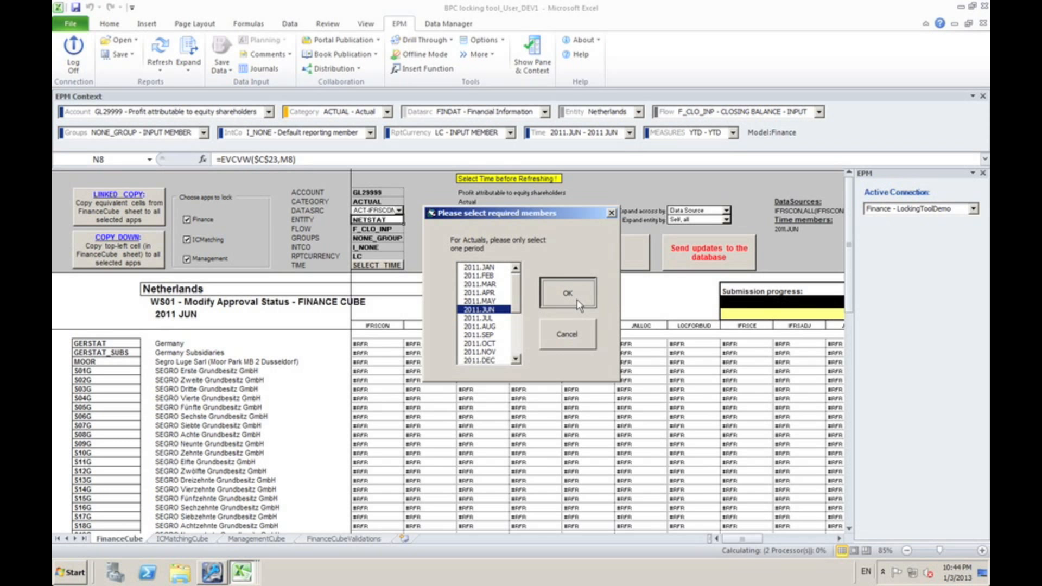
{"action": "left_click", "coordinate": [618, 263]}
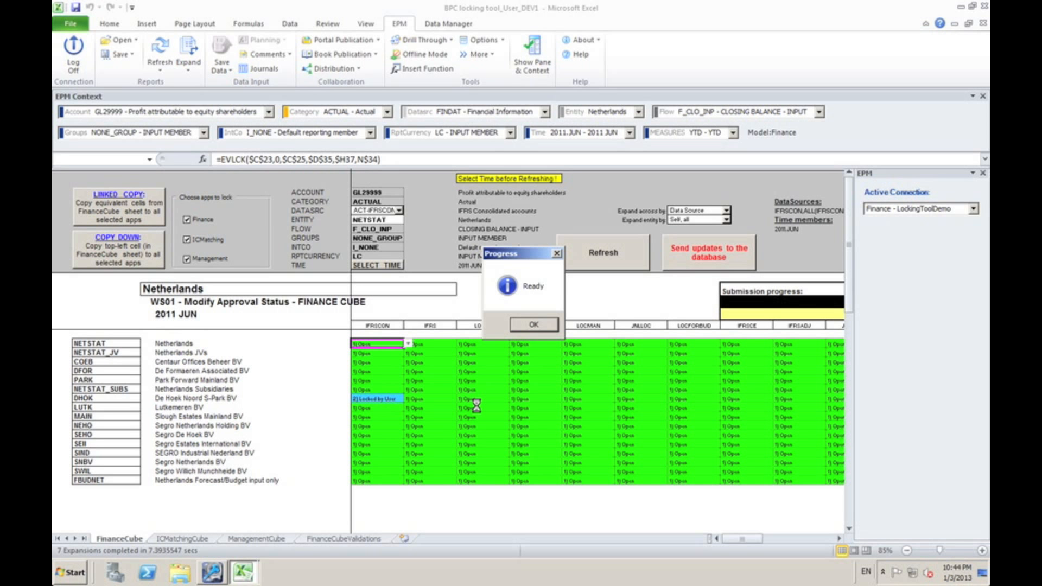
{"action": "left_click", "coordinate": [533, 325]}
{"action": "left_click", "coordinate": [398, 370]}
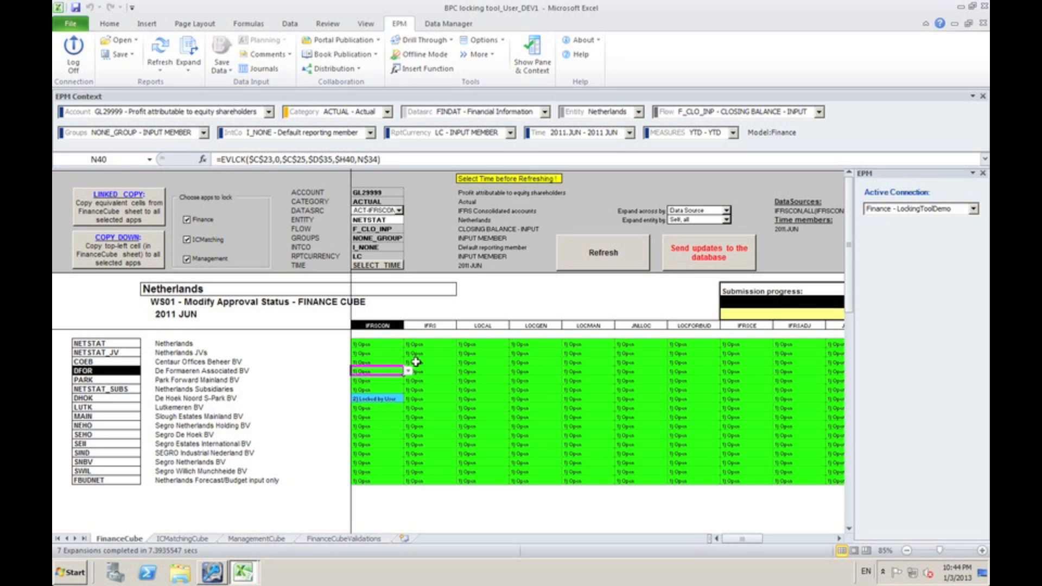
{"action": "left_click", "coordinate": [398, 363]}
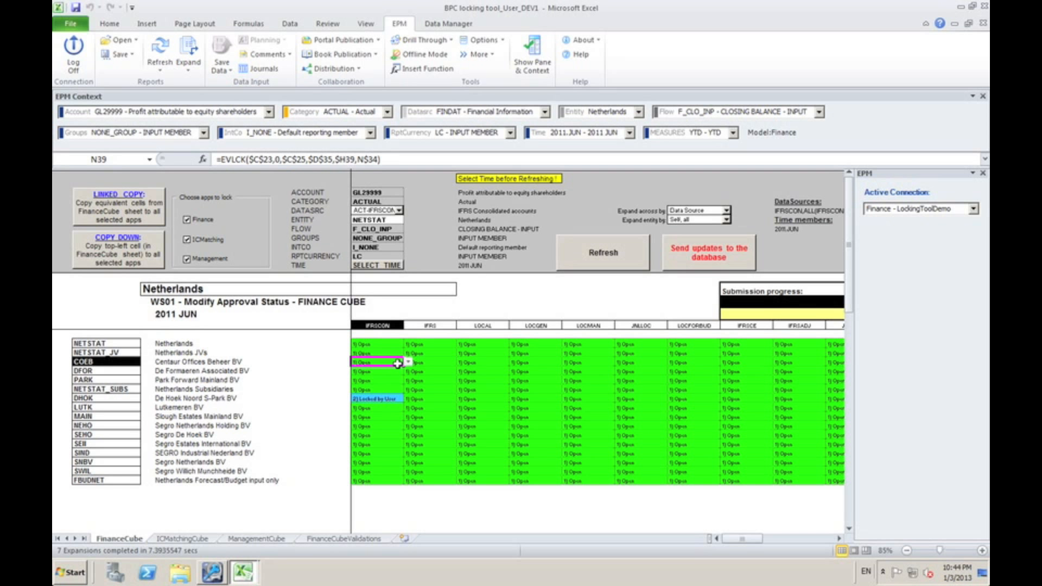
{"action": "left_click", "coordinate": [409, 363]}
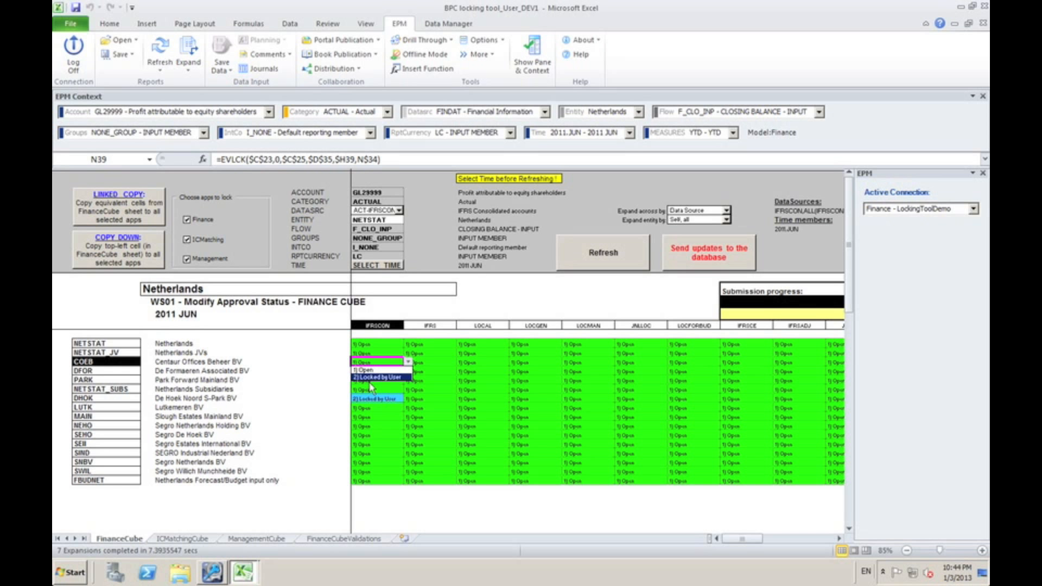
{"action": "key", "text": "Escape"}
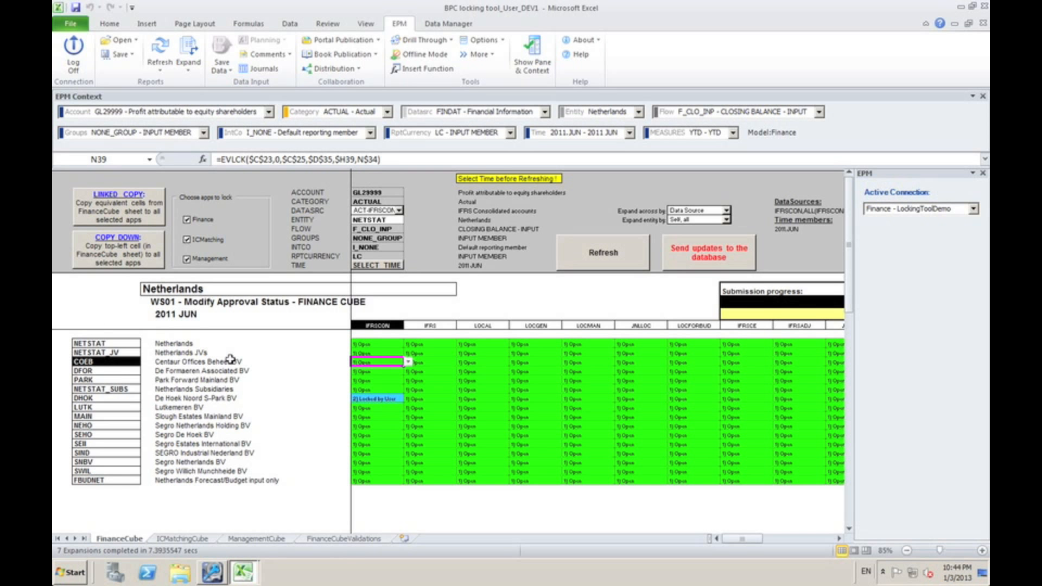
{"action": "key", "text": "Left"}
{"action": "key", "text": "Left"}
{"action": "key", "text": "Left"}
{"action": "key", "text": "Left"}
{"action": "key", "text": "shift+Down"}
{"action": "key", "text": "shift+Down"}
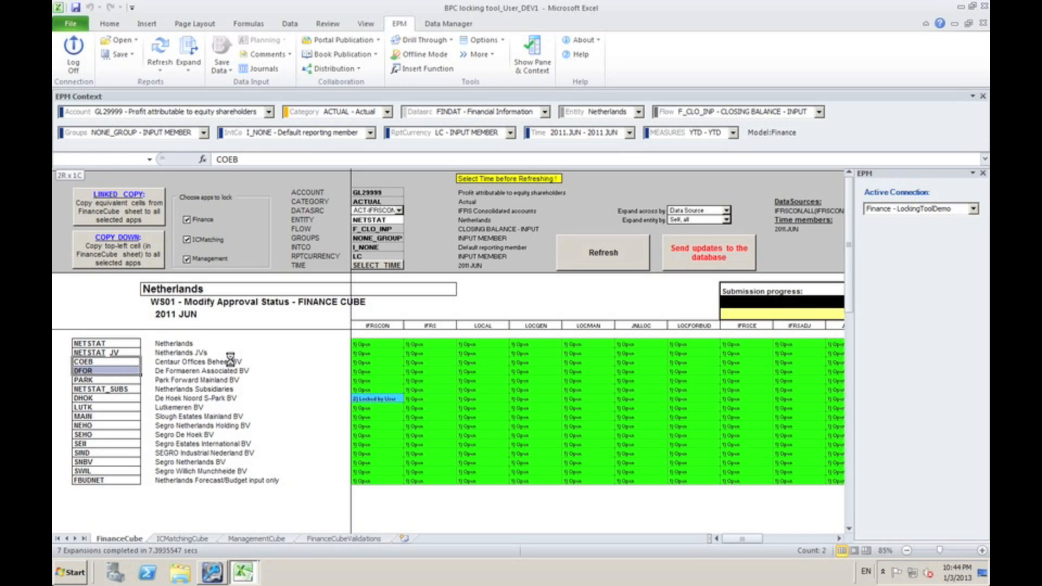
{"action": "key", "text": "Right"}
{"action": "key", "text": "Right"}
{"action": "key", "text": "Right"}
{"action": "key", "text": "Right"}
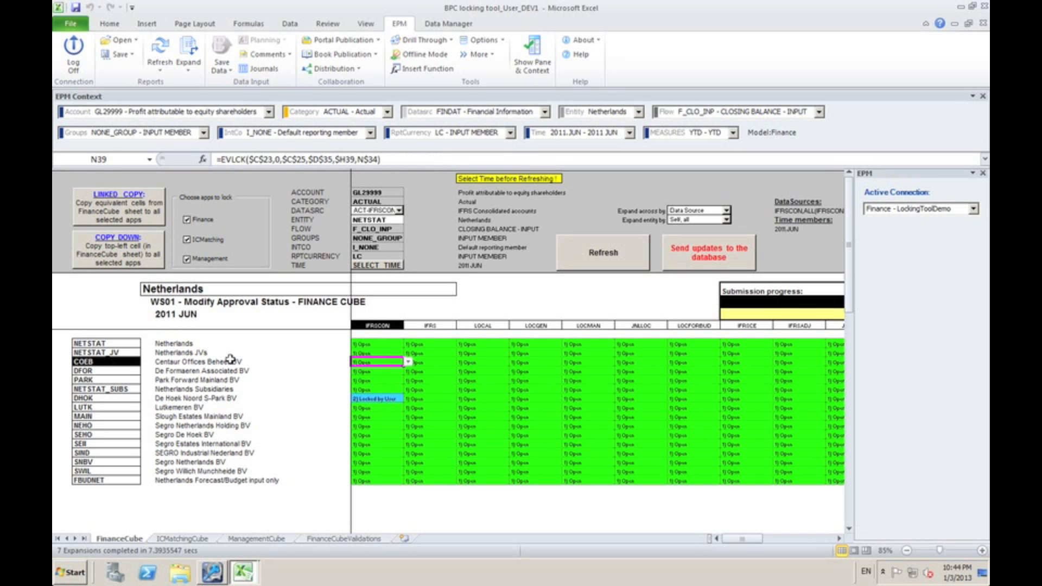
Set the status to "2) Locked by User" for COEB, DFOR and PARK across the IFRSCON to JNLLOC columns
{"action": "left_click", "coordinate": [408, 362]}
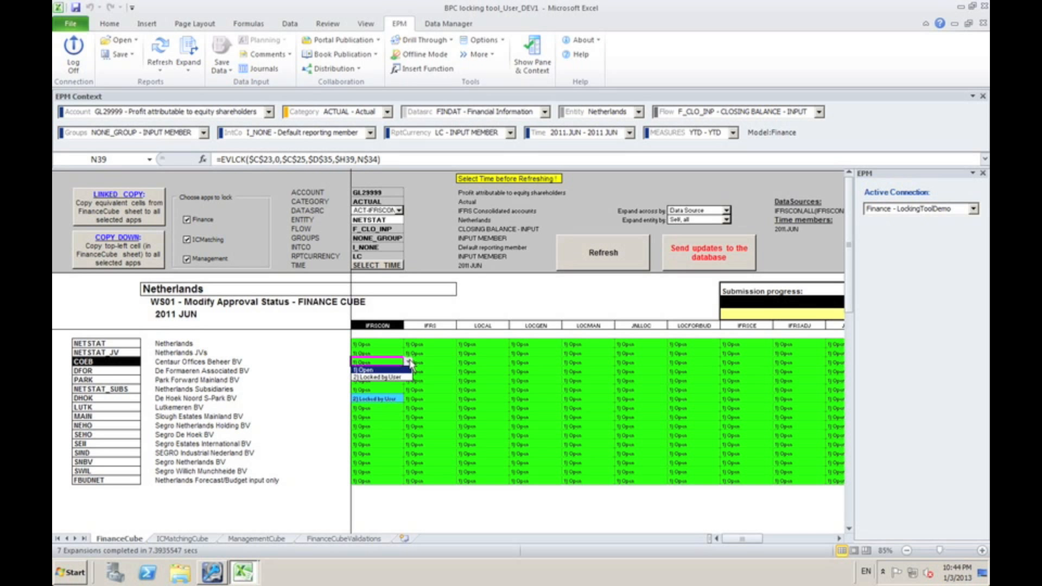
{"action": "left_click", "coordinate": [384, 374]}
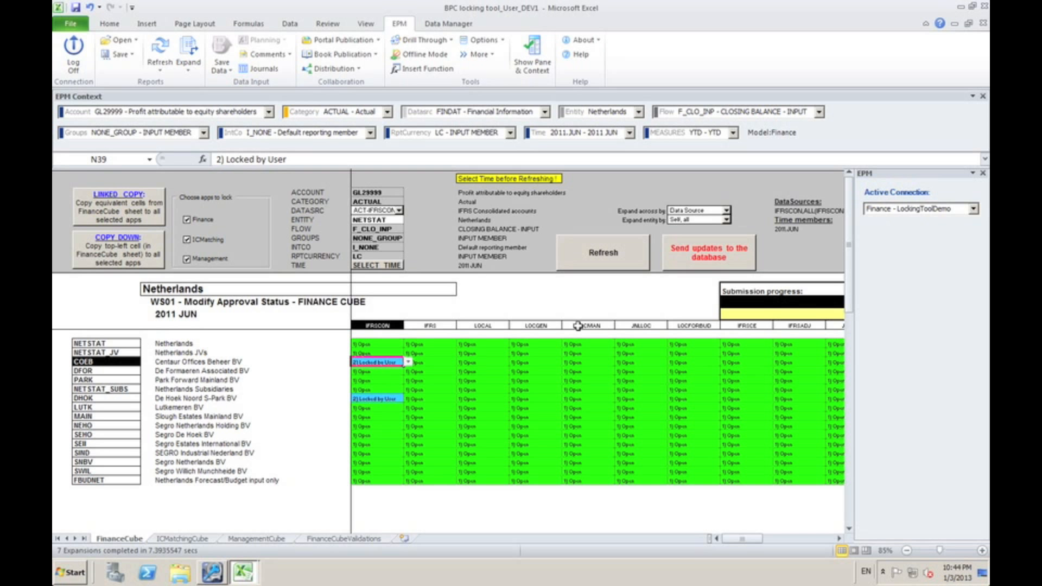
{"action": "key", "text": "shift+Right"}
{"action": "key", "text": "shift+Right"}
{"action": "key", "text": "shift+Right"}
{"action": "key", "text": "shift+Down"}
{"action": "key", "text": "shift+Down"}
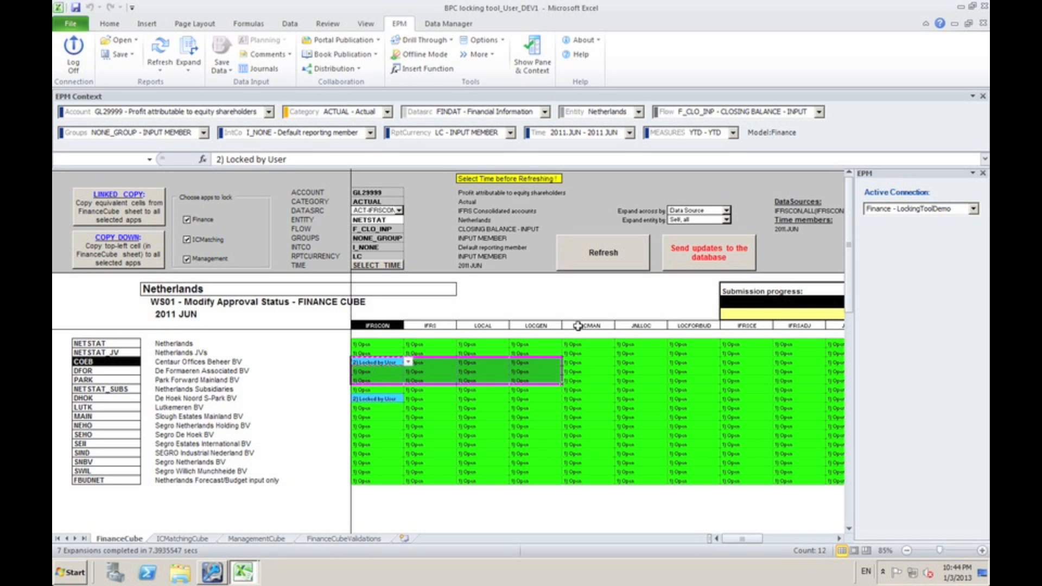
{"action": "key", "text": "shift+Right"}
{"action": "key", "text": "shift+Right"}
{"action": "type", "text": "2) Locked by User\t2) Locked by User\t2) Locked by User\t2) Locked by User\t2) Locked by User\t2) Locked by User 2) Locked by User\t2) Locked by User\t2) Locked by User\t2) Locked by User\t2) Locked by User\t2) Locked by User 2) Locked by User\t2) Locked by User\t2) Locked by User\t2) Locked by User\t2) Locked by User\t2) Locked by User"}
{"action": "key", "text": "Right"}
{"action": "key", "text": "Right"}
{"action": "key", "text": "Right"}
{"action": "key", "text": "Right"}
{"action": "key", "text": "Right"}
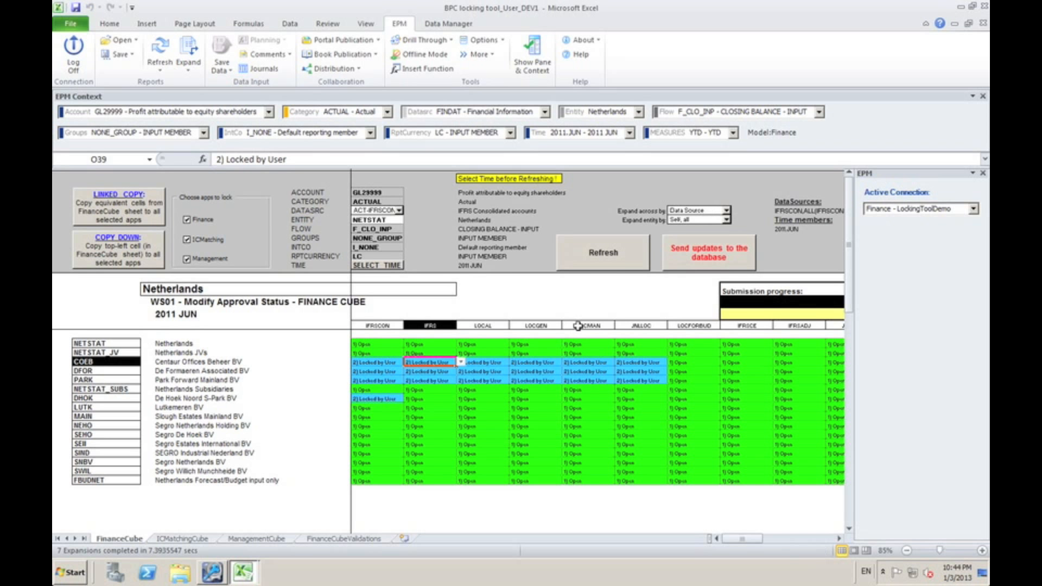
{"action": "key", "text": "Left"}
{"action": "key", "text": "Left"}
{"action": "key", "text": "ctrl+Home"}
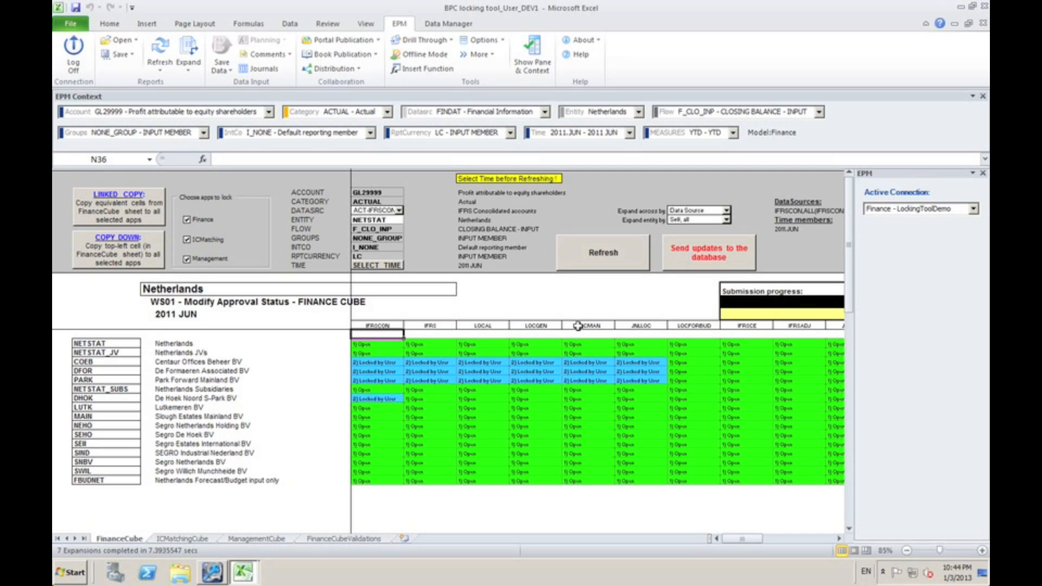
Run the linked copy of the FinanceCube lock settings to the equivalent cells in the ICMatching and Management sheets
{"action": "left_click", "coordinate": [460, 380]}
{"action": "key", "text": "ctrl+Page_Down"}
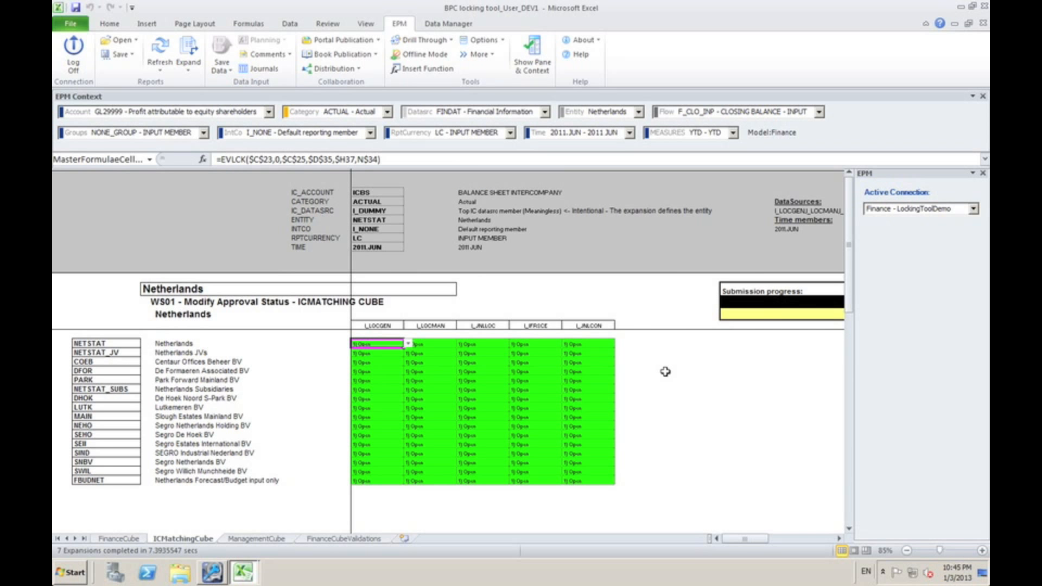
{"action": "key", "text": "ctrl+Page_Down"}
{"action": "key", "text": "ctrl+Page_Up"}
{"action": "key", "text": "ctrl+Page_Up"}
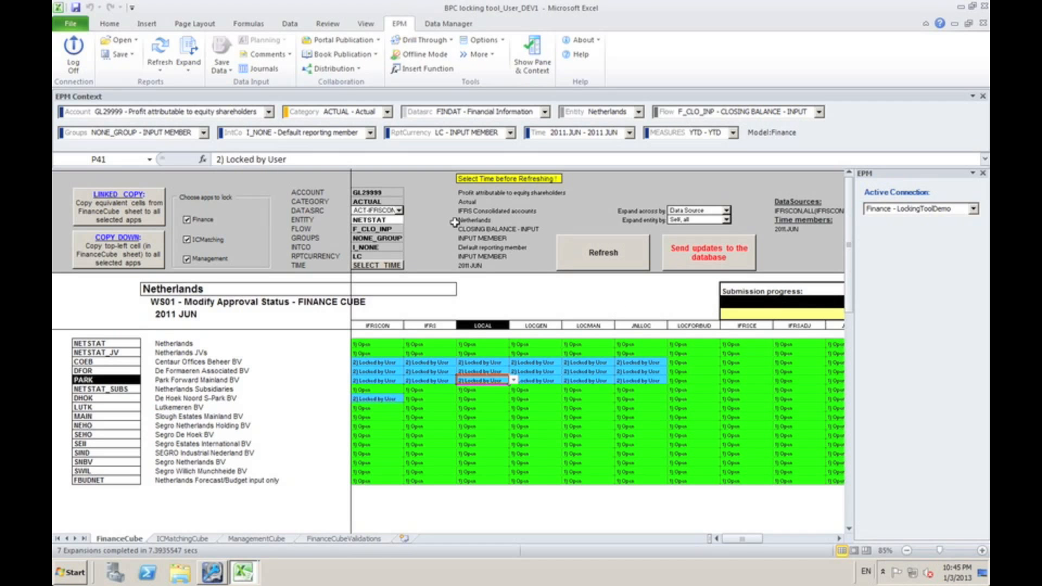
{"action": "left_click", "coordinate": [101, 201]}
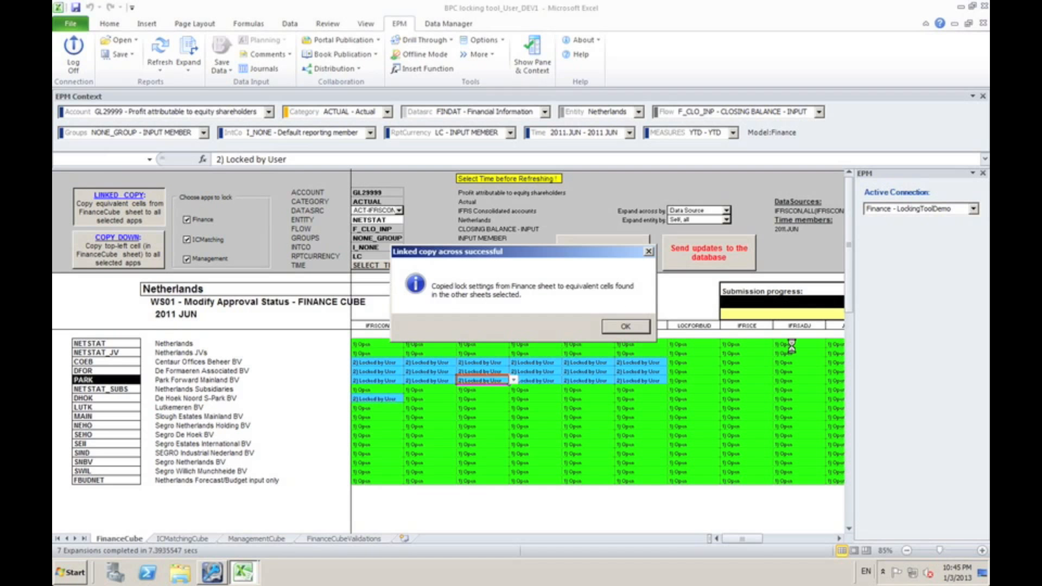
{"action": "key", "text": "Return"}
Examine the copied lock statuses on the ManagementCube sheet, then return to FinanceCube
{"action": "key", "text": "ctrl+Page_Down"}
{"action": "key", "text": "ctrl+Page_Down"}
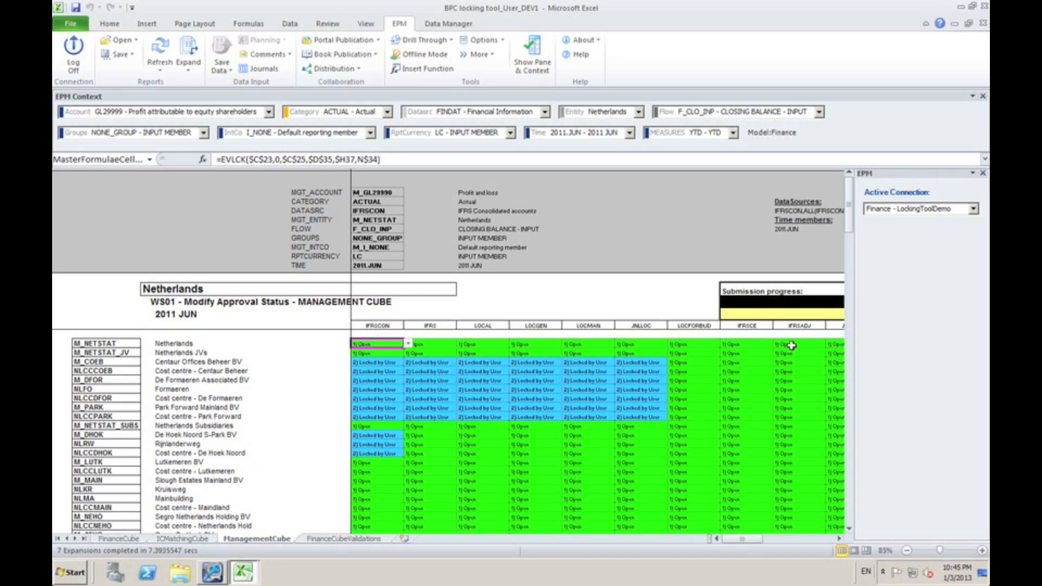
{"action": "key", "text": "Down"}
{"action": "key", "text": "Down"}
{"action": "key", "text": "Down"}
{"action": "key", "text": "Down"}
{"action": "key", "text": "Down"}
{"action": "key", "text": "Right"}
{"action": "key", "text": "Right"}
{"action": "key", "text": "Down"}
{"action": "key", "text": "Down"}
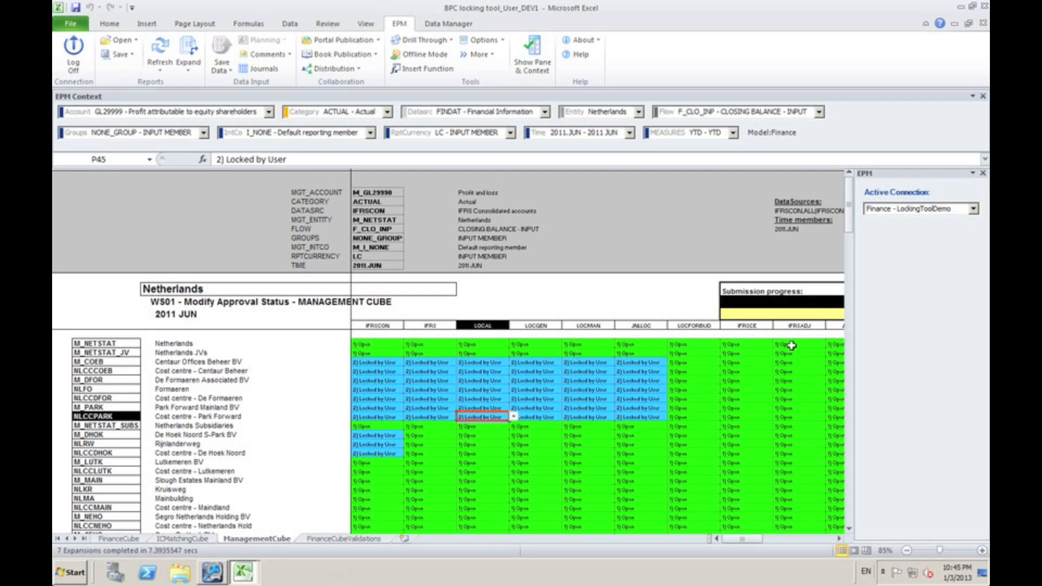
{"action": "key", "text": "ctrl+Page_Up"}
{"action": "key", "text": "ctrl+Page_Up"}
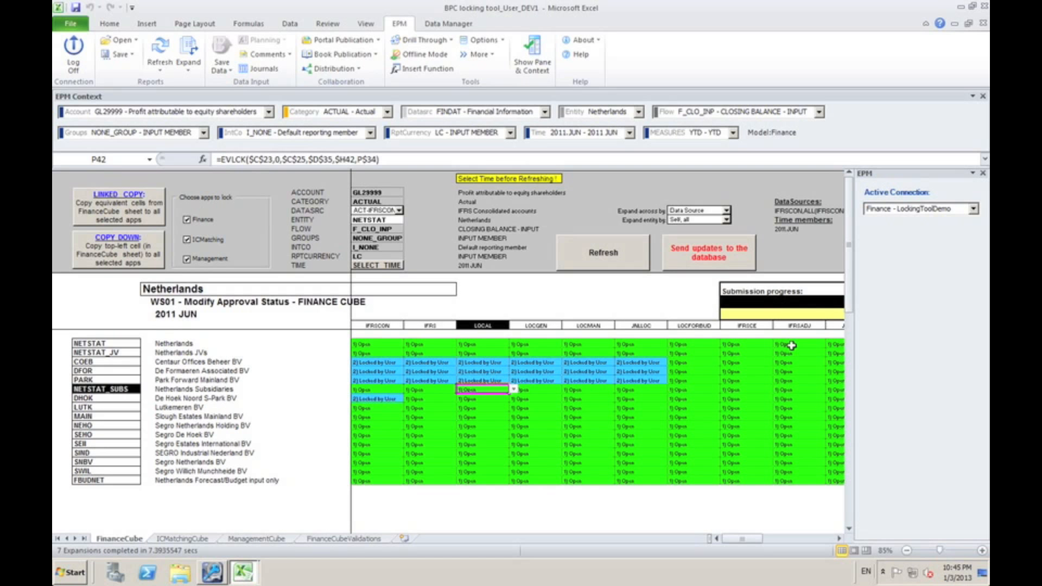
Set the IFRSCON status of MAIN (Slough Estates Mainland BV) to "2) Locked by User" on FinanceCube
{"action": "key", "text": "Down"}
{"action": "key", "text": "Down"}
{"action": "key", "text": "Left"}
{"action": "key", "text": "Left"}
{"action": "key", "text": "Down"}
{"action": "key", "text": "Up"}
{"action": "key", "text": "Up"}
{"action": "key", "text": "Up"}
{"action": "key", "text": "Up"}
{"action": "key", "text": "Up"}
{"action": "key", "text": "Down"}
{"action": "key", "text": "Down"}
{"action": "key", "text": "Down"}
{"action": "key", "text": "Down"}
{"action": "key", "text": "Down"}
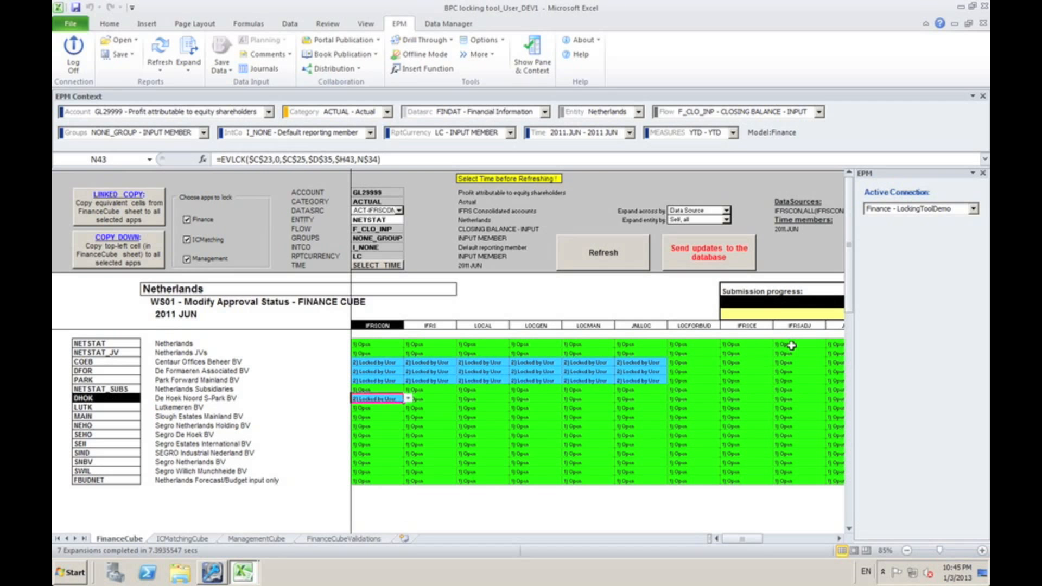
{"action": "left_click", "coordinate": [409, 418]}
{"action": "left_click", "coordinate": [379, 429]}
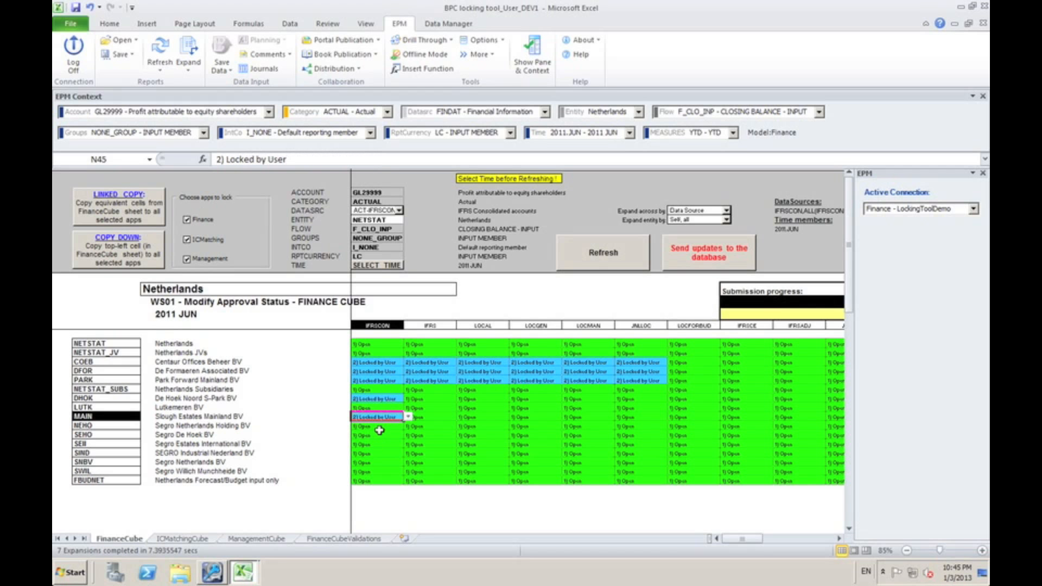
Copy the "2) Locked by User" status to the IFRS, LOCAL and LOCGEN cells of the MAIN row
{"action": "key", "text": "Right"}
{"action": "key", "text": "shift+Right"}
{"action": "key", "text": "shift+Right"}
{"action": "key", "text": "ctrl+v"}
{"action": "key", "text": "Right"}
{"action": "key", "text": "Right"}
{"action": "key", "text": "Right"}
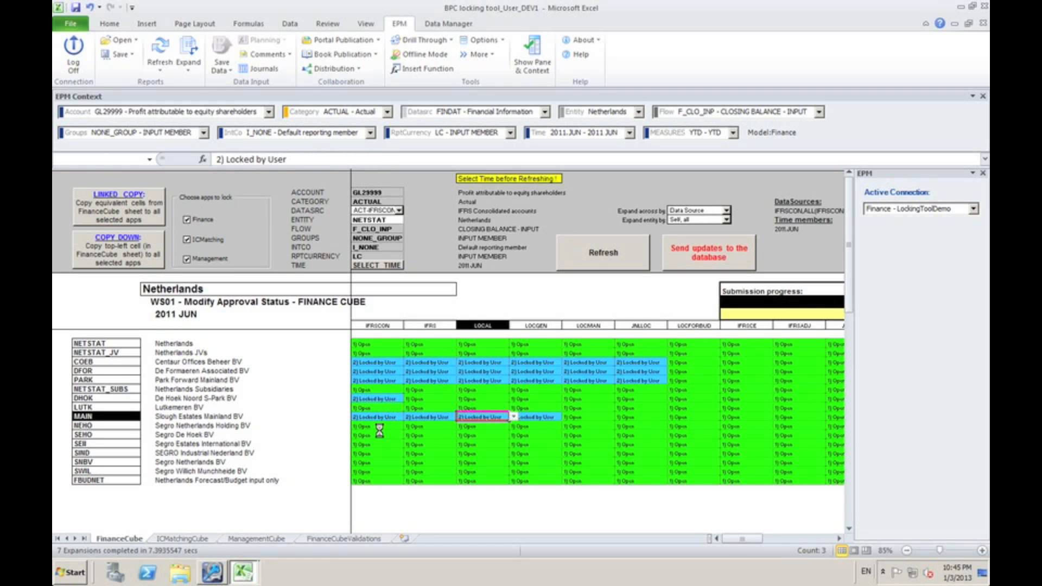
Compare the MAIN row's lock statuses on FinanceCube with the ICMatchingCube and ManagementCube sheets
{"action": "key", "text": "Left"}
{"action": "key", "text": "Left"}
{"action": "key", "text": "Left"}
{"action": "key", "text": "Left"}
{"action": "key", "text": "Right"}
{"action": "key", "text": "Right"}
{"action": "key", "text": "Right"}
{"action": "key", "text": "Right"}
{"action": "key", "text": "Left"}
{"action": "key", "text": "ctrl+Home"}
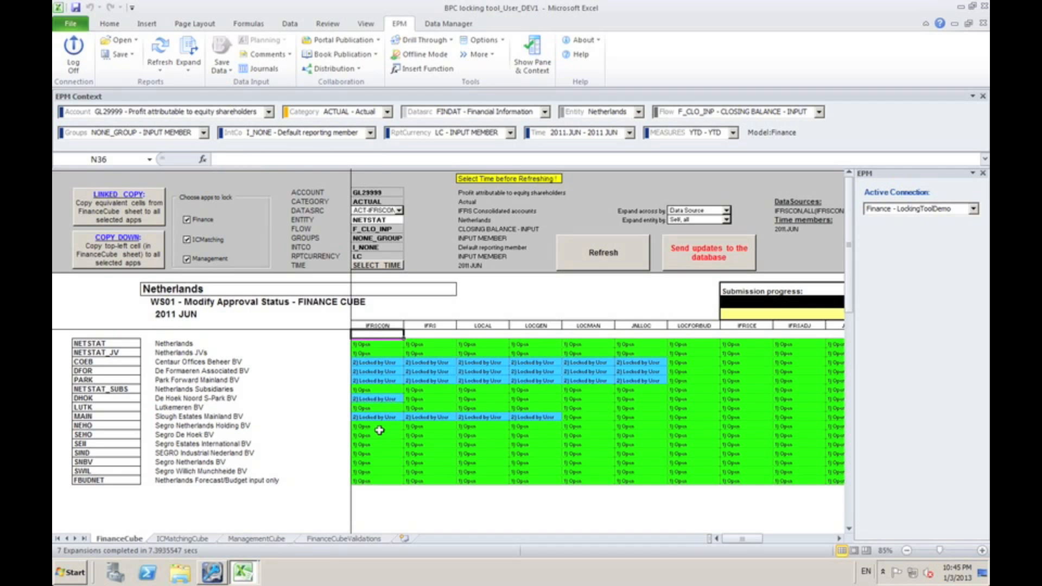
{"action": "key", "text": "ctrl+Page_Down"}
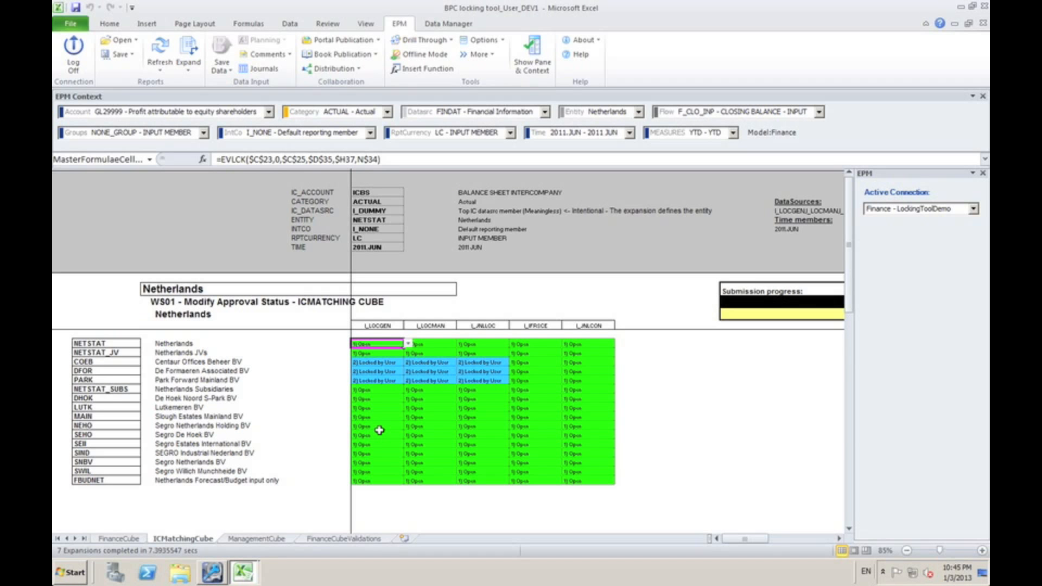
{"action": "key", "text": "ctrl+Page_Down"}
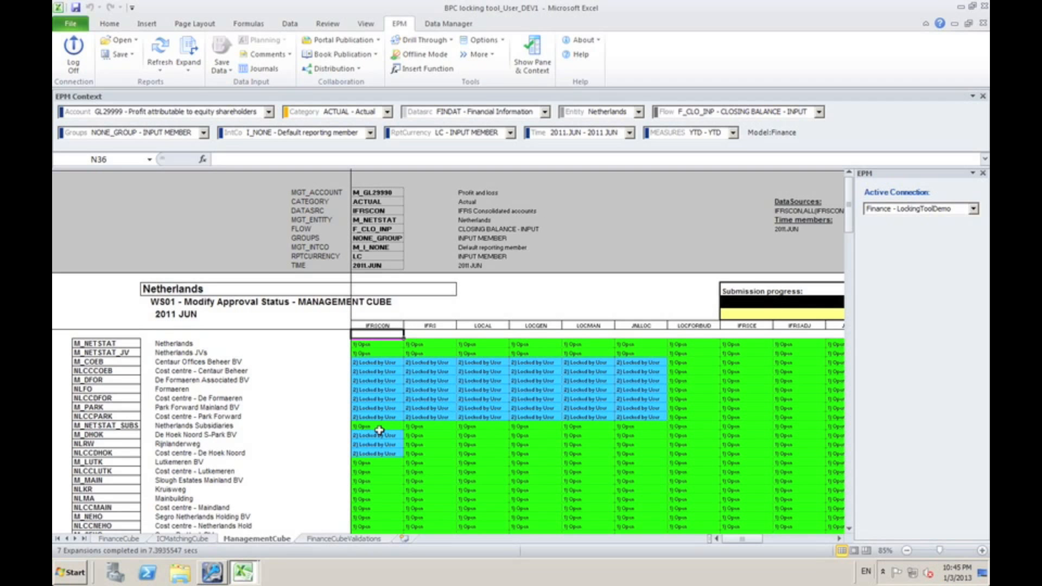
{"action": "key", "text": "ctrl+Page_Up"}
{"action": "key", "text": "ctrl+Page_Up"}
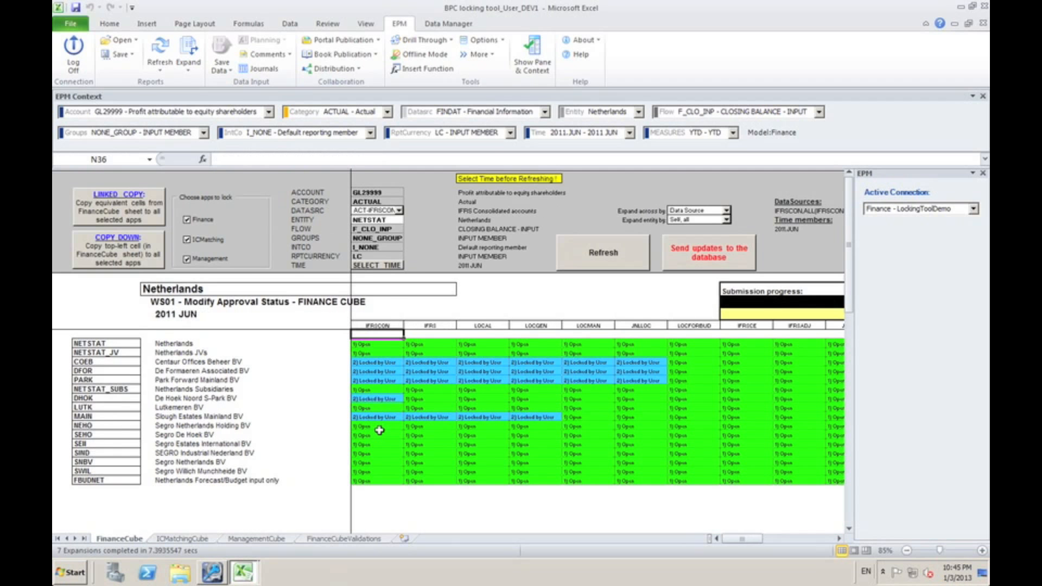
{"action": "key", "text": "Up"}
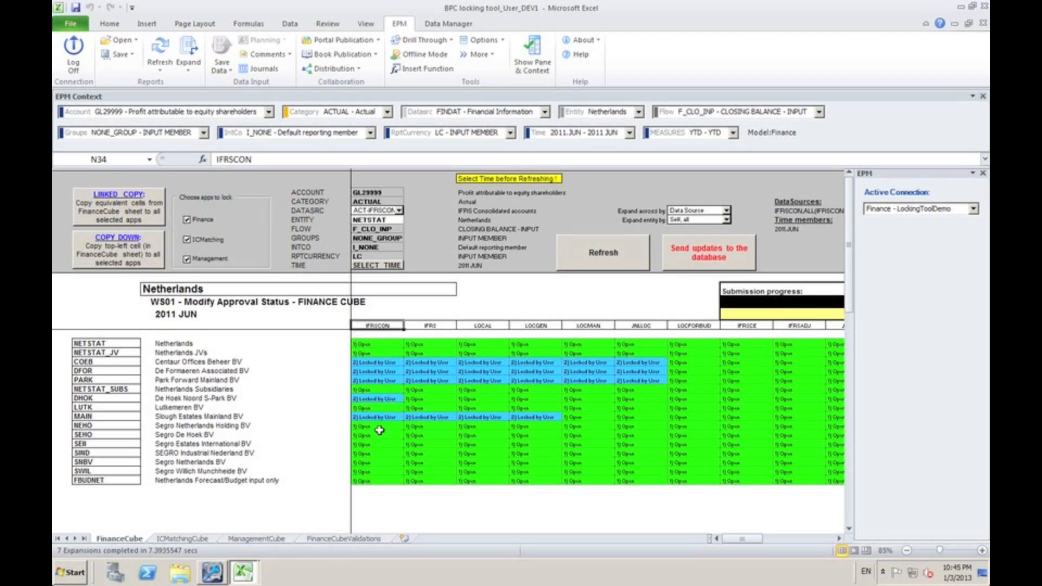
{"action": "key", "text": "Up"}
{"action": "key", "text": "Down"}
{"action": "key", "text": "Up"}
{"action": "key", "text": "Down"}
{"action": "key", "text": "Down"}
{"action": "key", "text": "Down"}
{"action": "key", "text": "Down"}
{"action": "key", "text": "Up"}
{"action": "key", "text": "Up"}
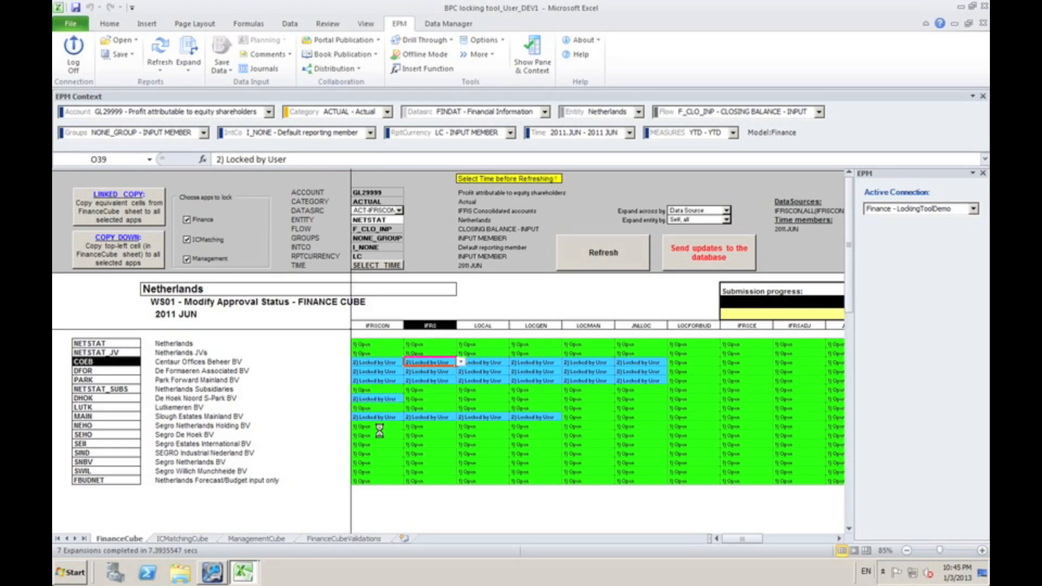
{"action": "left_click", "coordinate": [119, 343]}
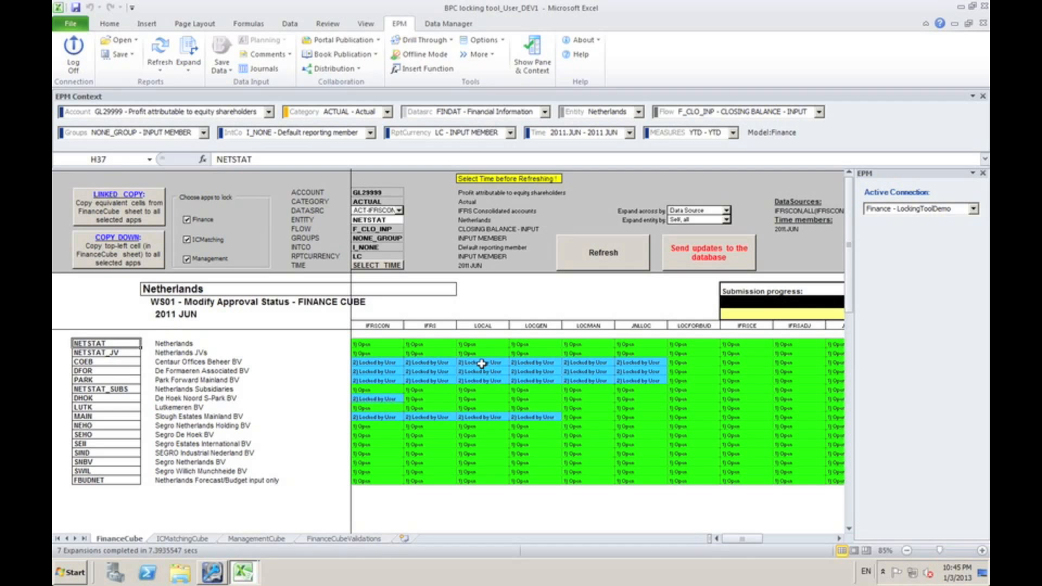
Review the Netherlands entity codes and the data source headers from IFRSCON to JNLCON on FinanceCube
{"action": "key", "text": "shift+Down"}
{"action": "key", "text": "shift+Down"}
{"action": "key", "text": "shift+Down"}
{"action": "key", "text": "shift+Down"}
{"action": "key", "text": "shift+Down"}
{"action": "key", "text": "shift+Down"}
{"action": "key", "text": "shift+Down"}
{"action": "key", "text": "shift+Down"}
{"action": "key", "text": "shift+Down"}
{"action": "key", "text": "shift+Down"}
{"action": "key", "text": "shift+Down"}
{"action": "key", "text": "shift+Down"}
{"action": "key", "text": "shift+Down"}
{"action": "key", "text": "shift+Down"}
{"action": "key", "text": "shift+Down"}
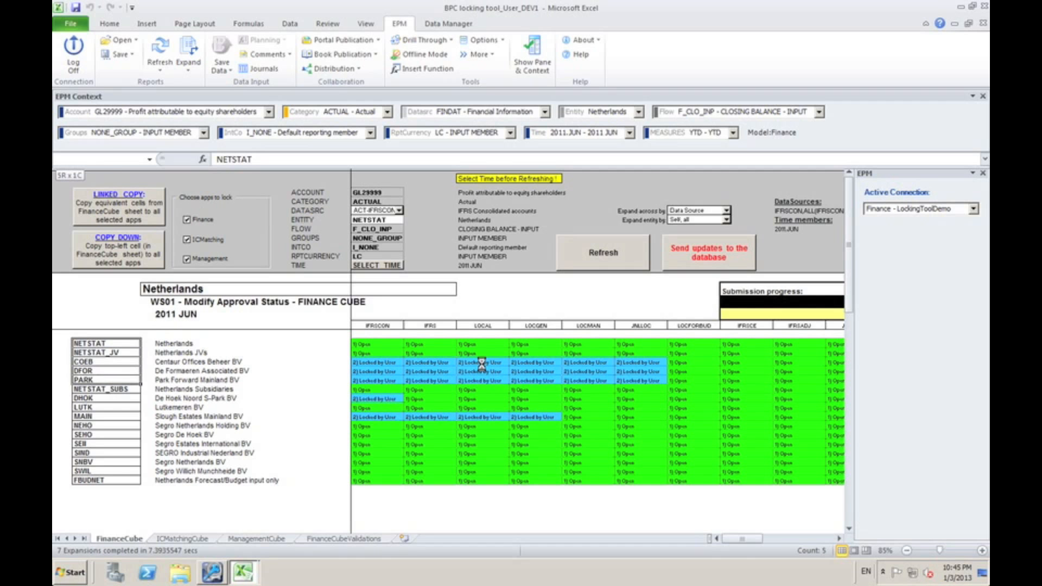
{"action": "key", "text": "shift+Down"}
{"action": "key", "text": "Right"}
{"action": "key", "text": "Left"}
{"action": "key", "text": "Right"}
{"action": "key", "text": "Right"}
{"action": "key", "text": "Right"}
{"action": "key", "text": "Right"}
{"action": "key", "text": "Right"}
{"action": "key", "text": "Right"}
{"action": "key", "text": "Right"}
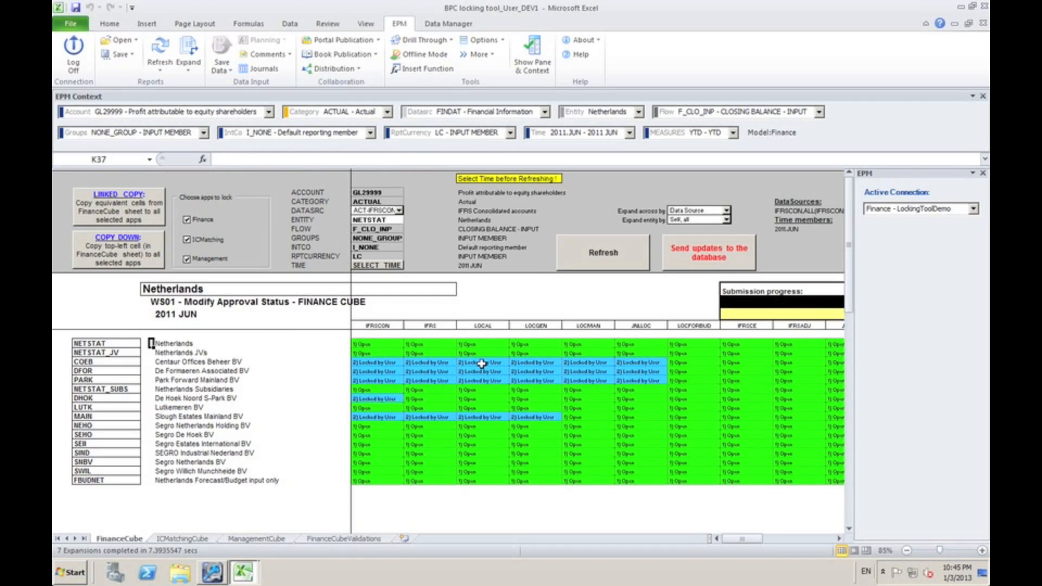
{"action": "key", "text": "Up"}
{"action": "key", "text": "Left"}
{"action": "key", "text": "shift+Right"}
{"action": "key", "text": "shift+Right"}
{"action": "key", "text": "shift+Right"}
{"action": "key", "text": "shift+Right"}
{"action": "key", "text": "shift+Right"}
{"action": "key", "text": "shift+Right"}
{"action": "key", "text": "shift+Right"}
{"action": "key", "text": "shift+Right"}
{"action": "key", "text": "shift+Right"}
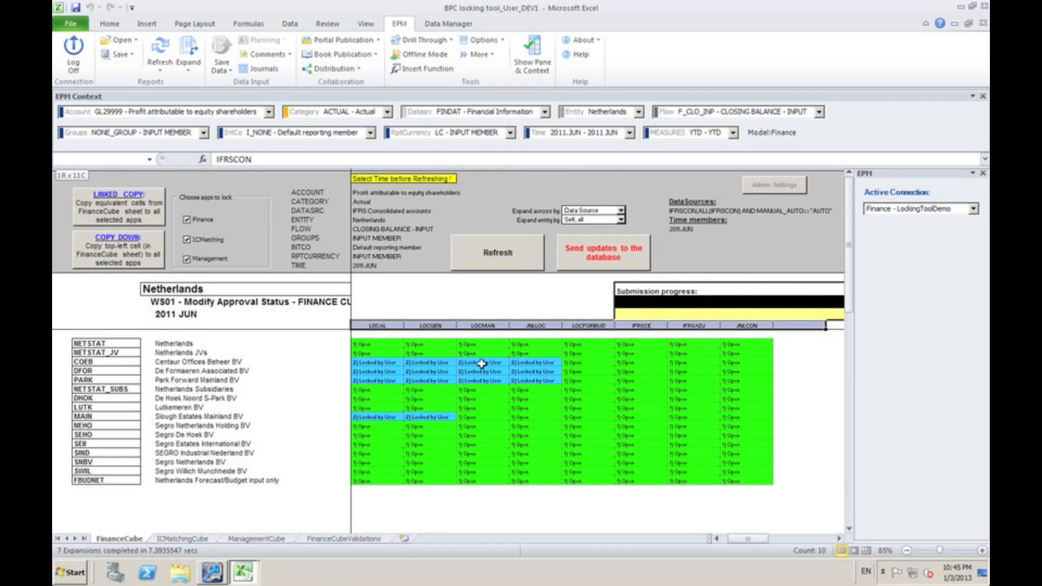
Try to send the User locking tool's status updates from FinanceCube to the database
{"action": "key", "text": "Down"}
{"action": "key", "text": "Down"}
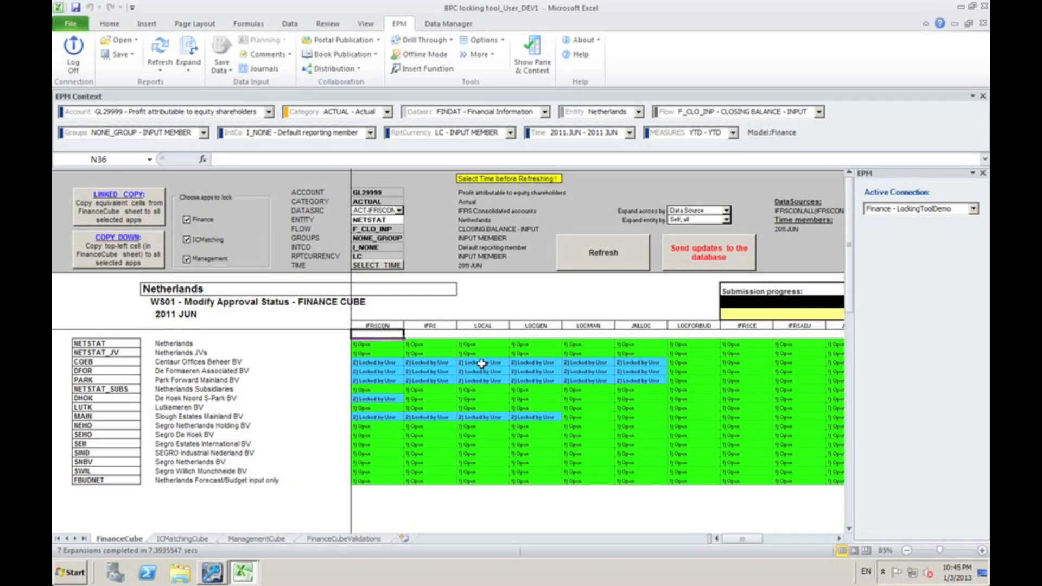
{"action": "left_click", "coordinate": [713, 261]}
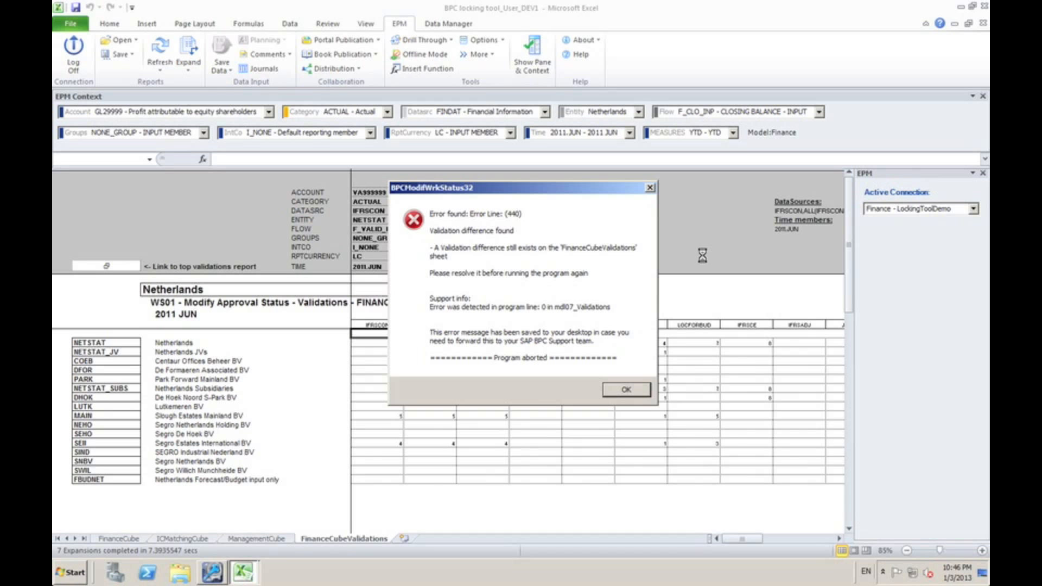
{"action": "left_click", "coordinate": [630, 392]}
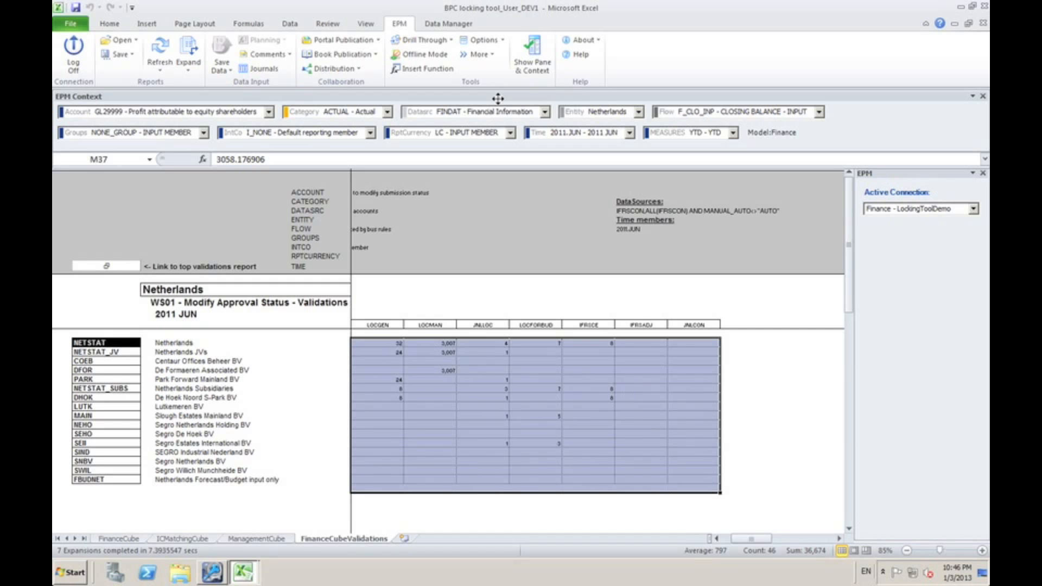
Unprotect the FinanceCubeValidations sheet of the User locking tool by entering the sheet password
{"action": "left_click", "coordinate": [109, 23]}
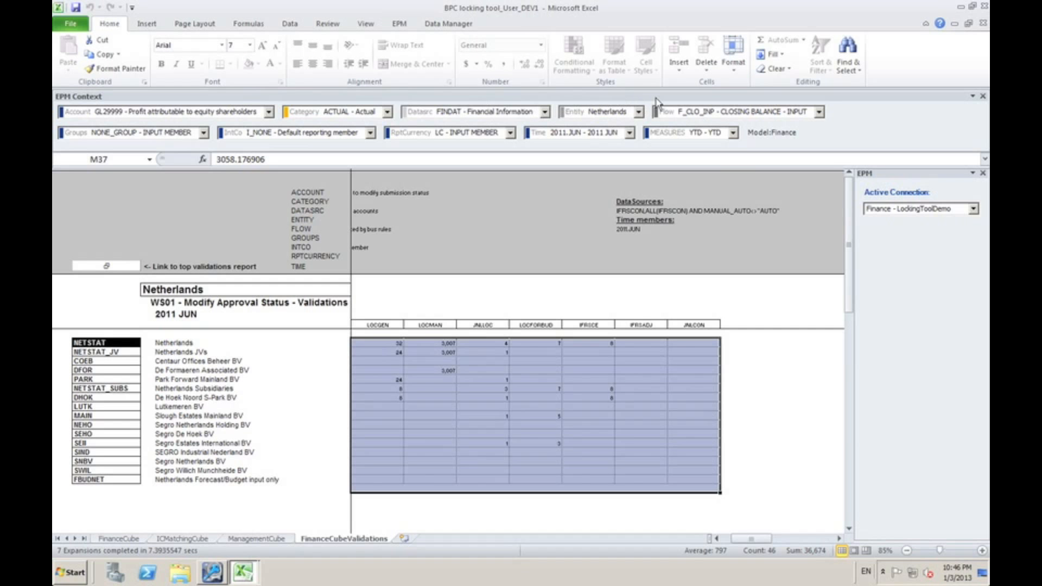
{"action": "left_click", "coordinate": [733, 59]}
{"action": "left_click", "coordinate": [791, 272]}
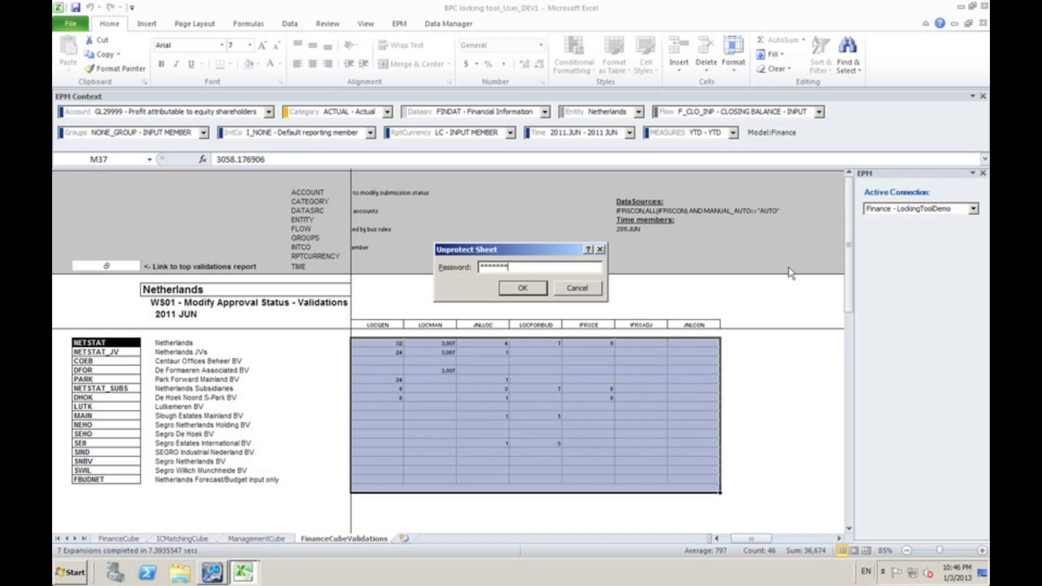
{"action": "key", "text": "Return"}
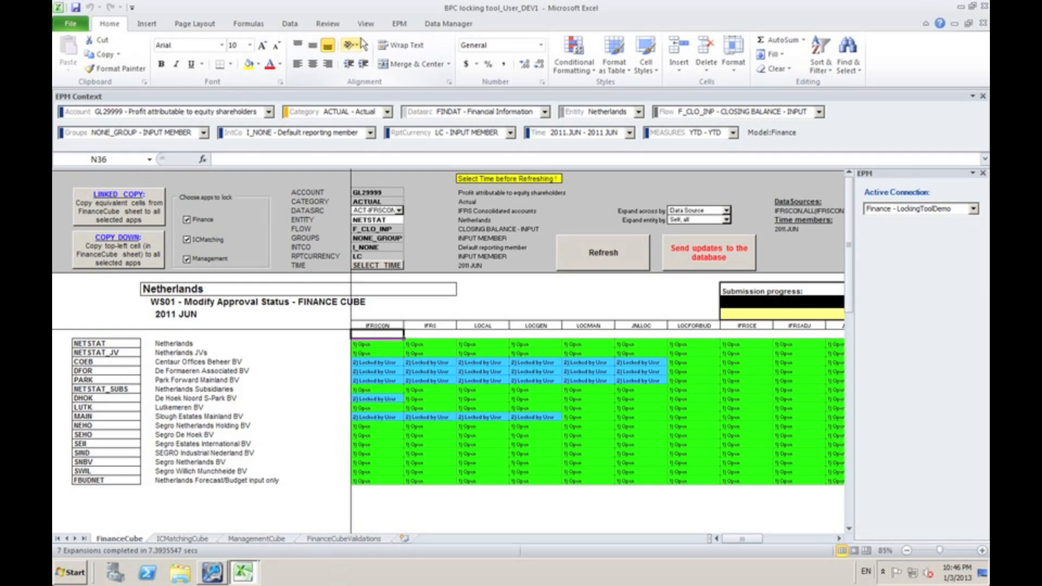
Open BPC locking tool_Group_DEV.xltm from the server report folder, entering the workbook password
{"action": "left_click", "coordinate": [400, 24]}
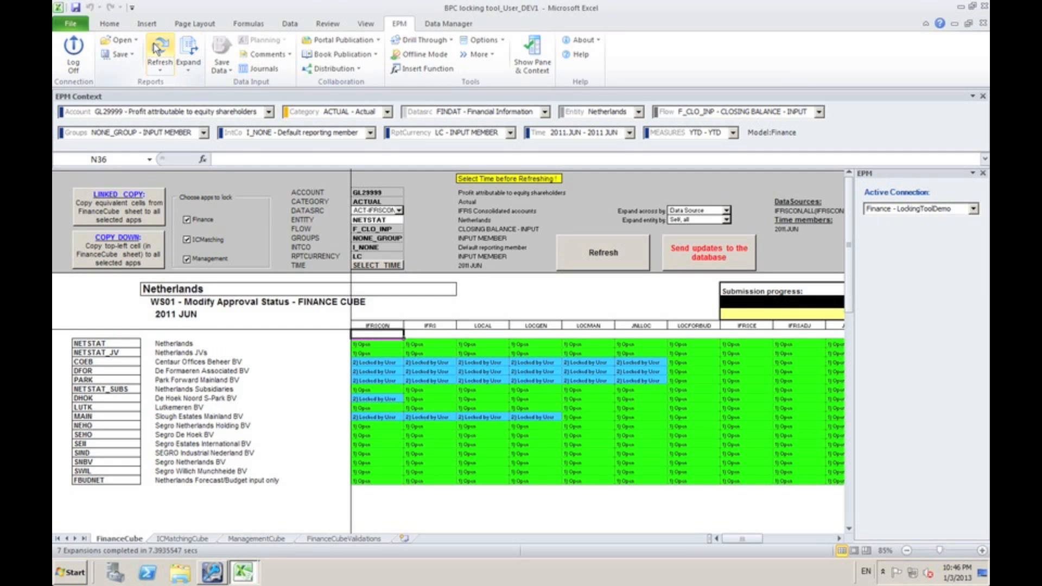
{"action": "left_click", "coordinate": [119, 40]}
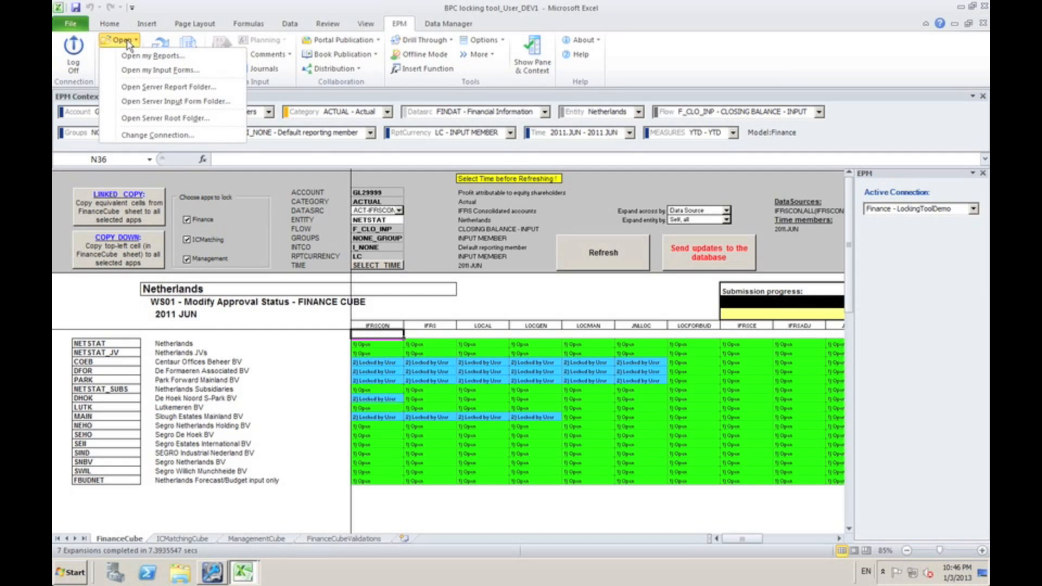
{"action": "left_click", "coordinate": [159, 88]}
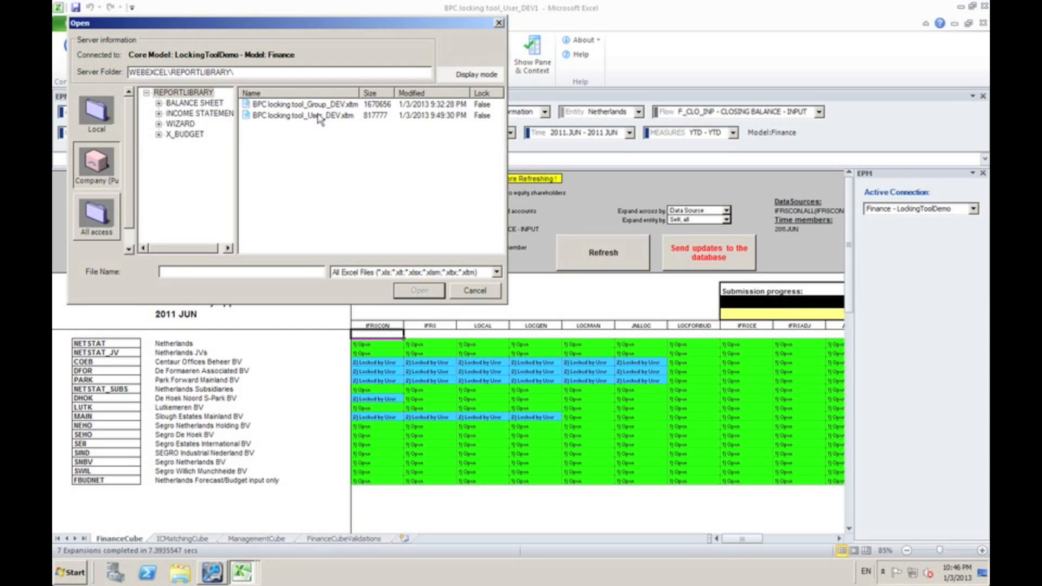
{"action": "double_click", "coordinate": [317, 105]}
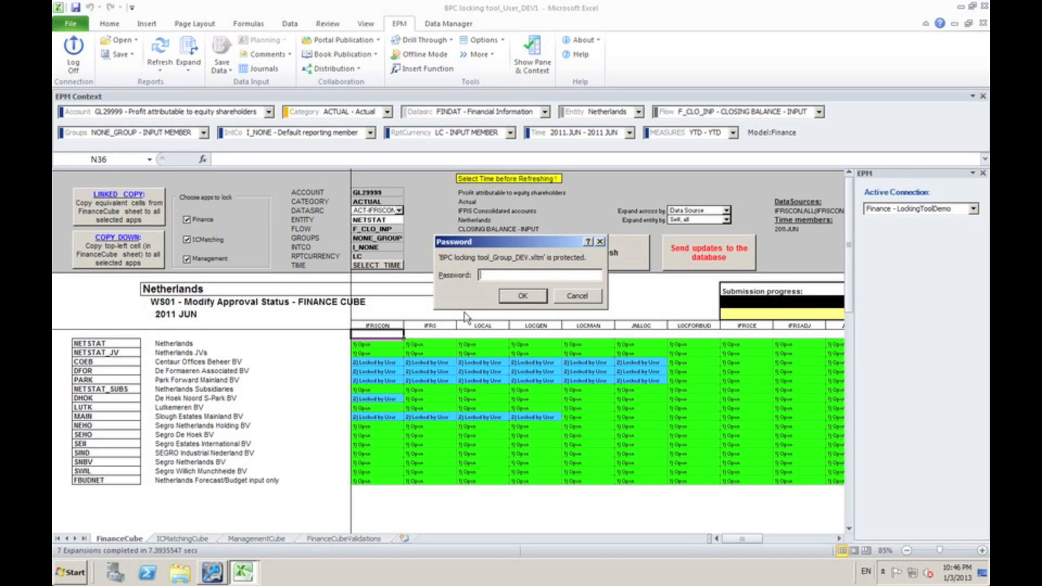
{"action": "key", "text": "Return"}
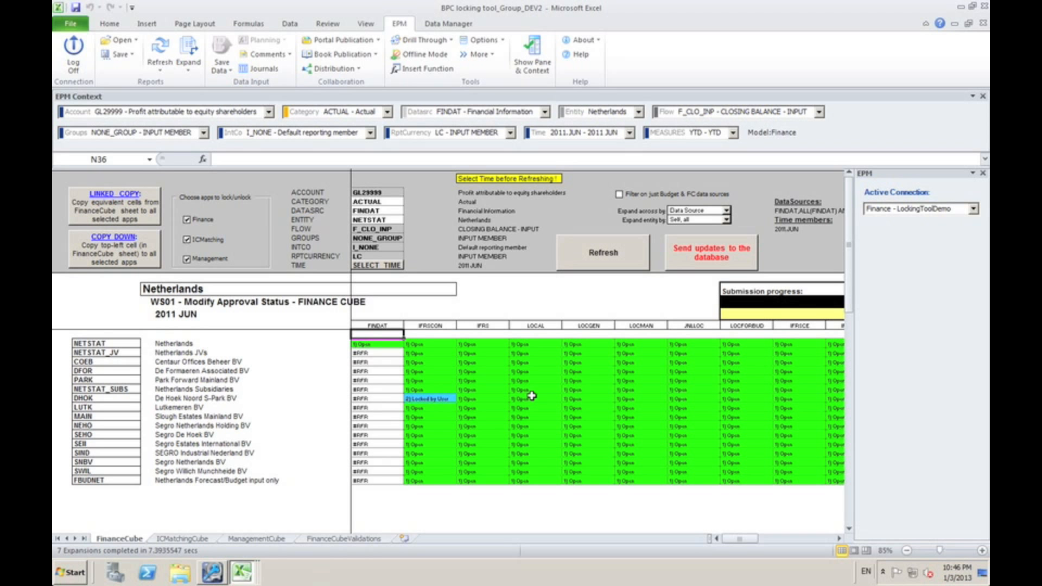
Refresh the Netherlands lock statuses for 2011.JUN in the Group locking tool
{"action": "left_click", "coordinate": [425, 371]}
{"action": "left_click", "coordinate": [577, 272]}
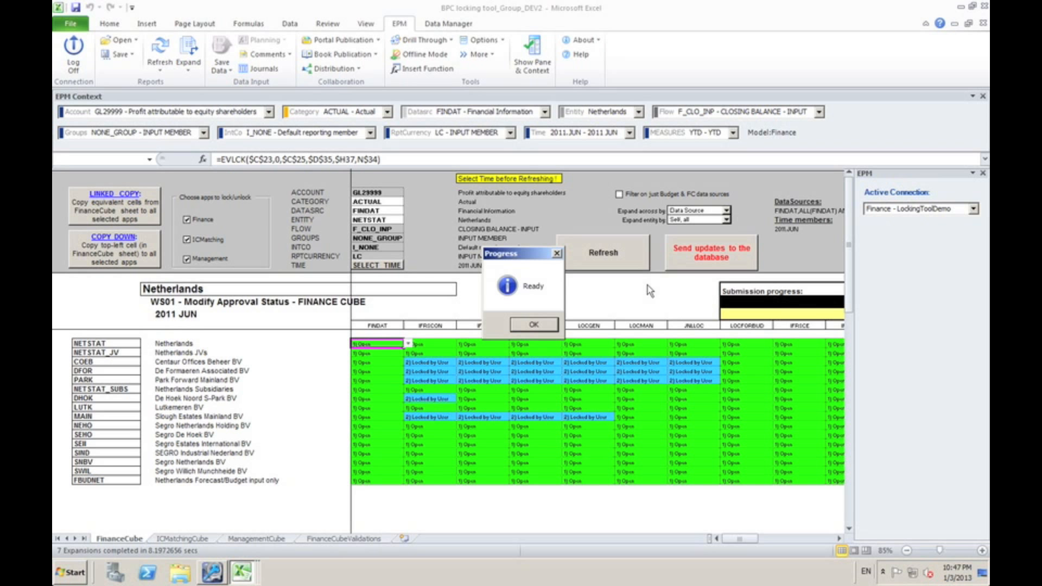
{"action": "key", "text": "Return"}
Set the IFRSCON status of COEB (Centaur Offices Beheer BV) to "3) Locked by Group" on FinanceCube
{"action": "key", "text": "Down"}
{"action": "key", "text": "Down"}
{"action": "key", "text": "Down"}
{"action": "key", "text": "Down"}
{"action": "key", "text": "Down"}
{"action": "key", "text": "Down"}
{"action": "key", "text": "Down"}
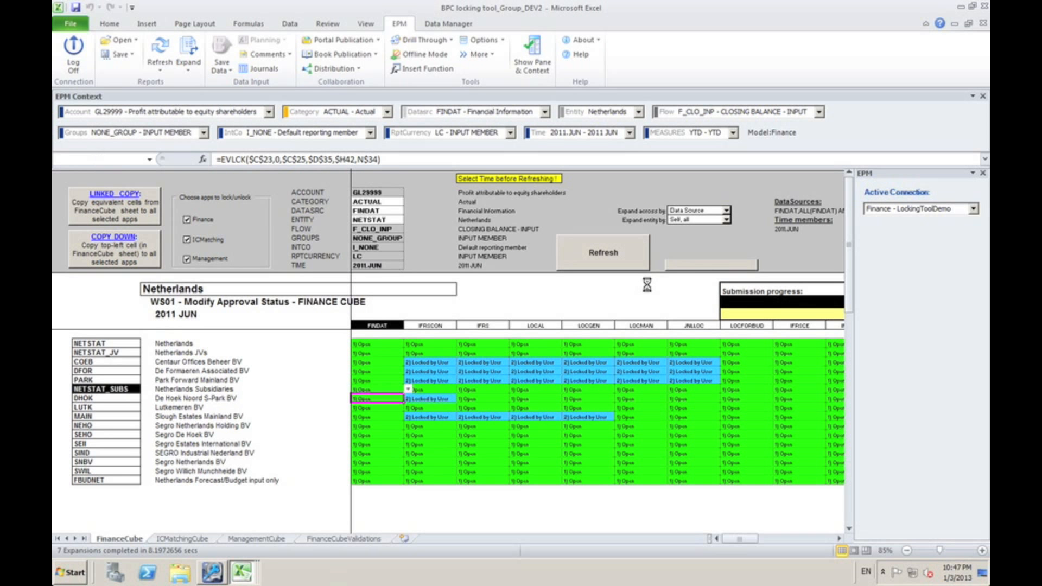
{"action": "key", "text": "Right"}
{"action": "key", "text": "Up"}
{"action": "key", "text": "Up"}
{"action": "key", "text": "Up"}
{"action": "key", "text": "Up"}
{"action": "key", "text": "Up"}
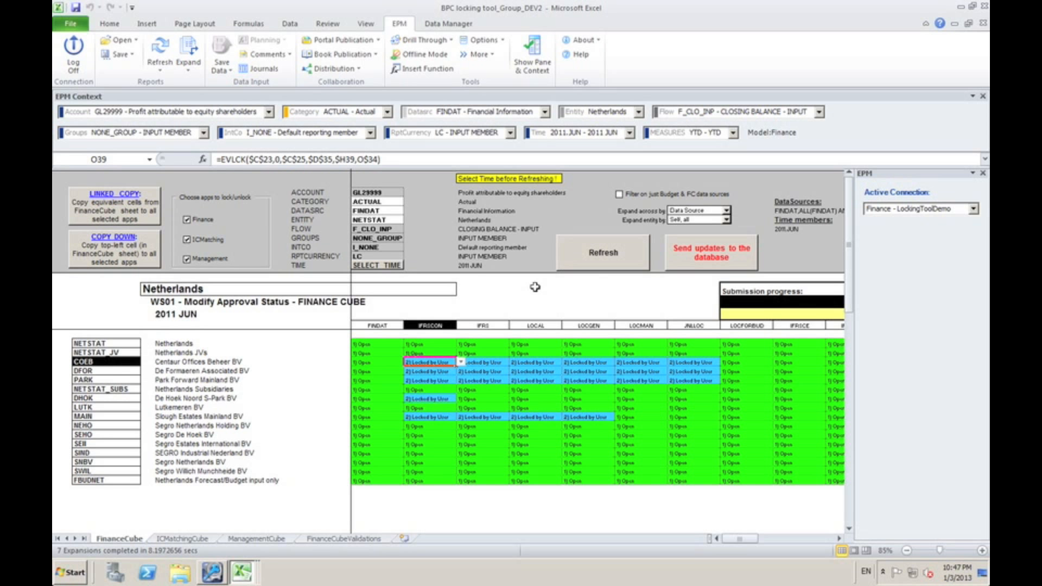
{"action": "left_click", "coordinate": [460, 362]}
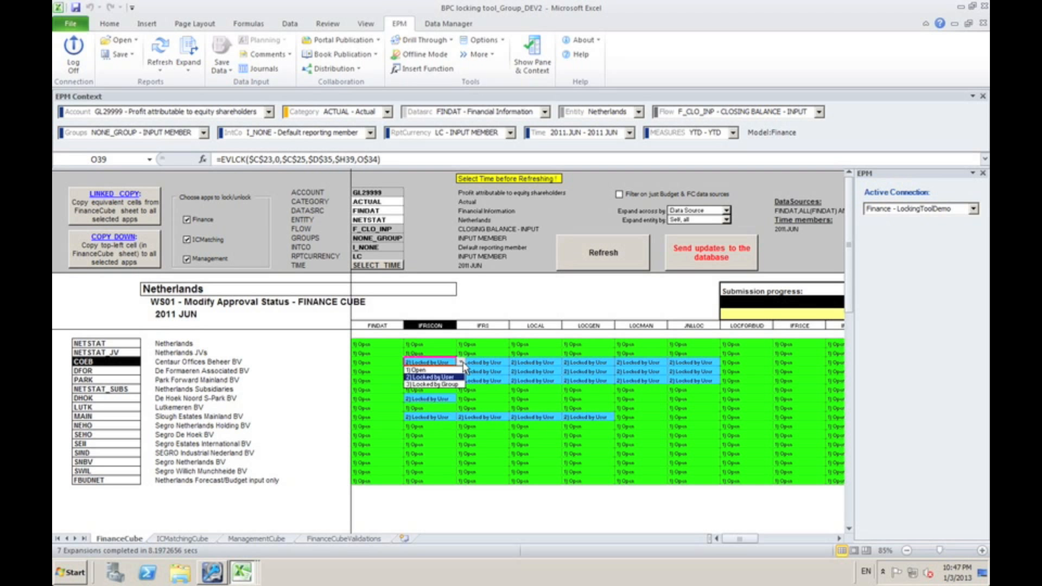
{"action": "left_click", "coordinate": [421, 385]}
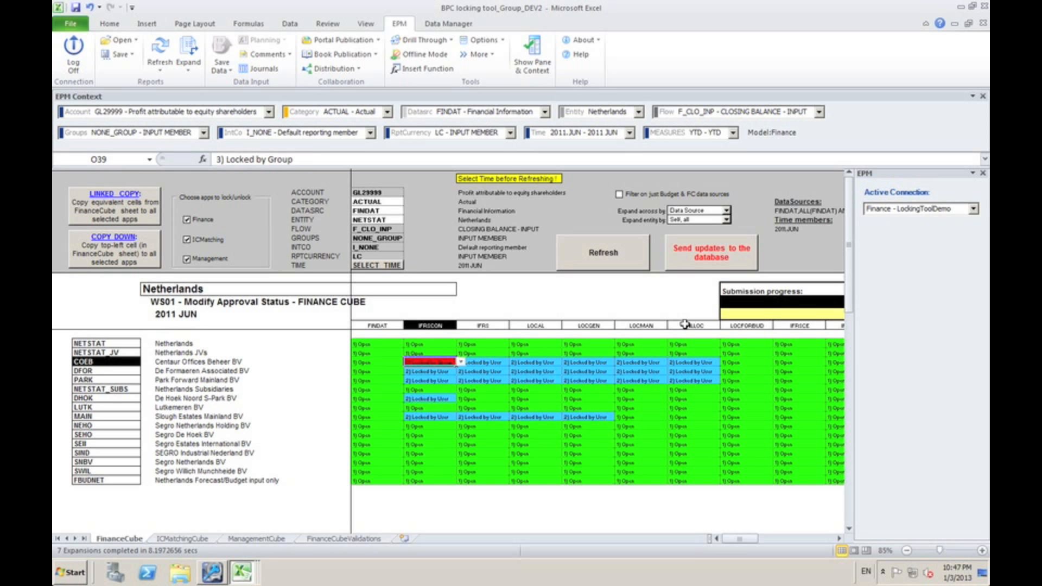
Copy the "3) Locked by Group" status to all data sources, FINDAT through JNLGRP, in the COEB, DFOR and PARK rows
{"action": "key", "text": "Left"}
{"action": "key", "text": "shift+Right"}
{"action": "key", "text": "shift+Right"}
{"action": "key", "text": "shift+Right"}
{"action": "key", "text": "shift+Right"}
{"action": "key", "text": "shift+Right"}
{"action": "key", "text": "shift+Right"}
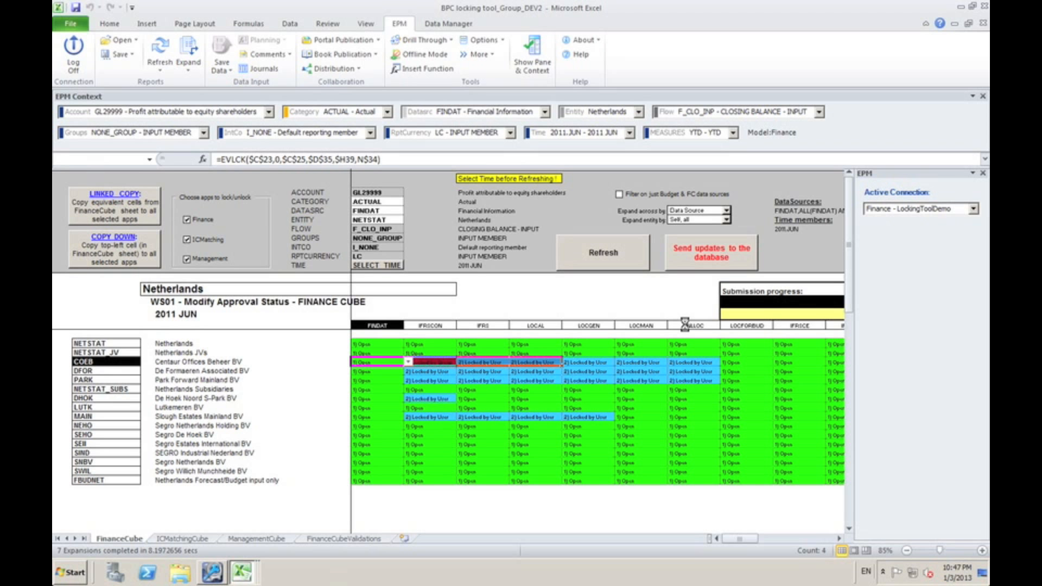
{"action": "type", "text": "3) Locked by Group"}
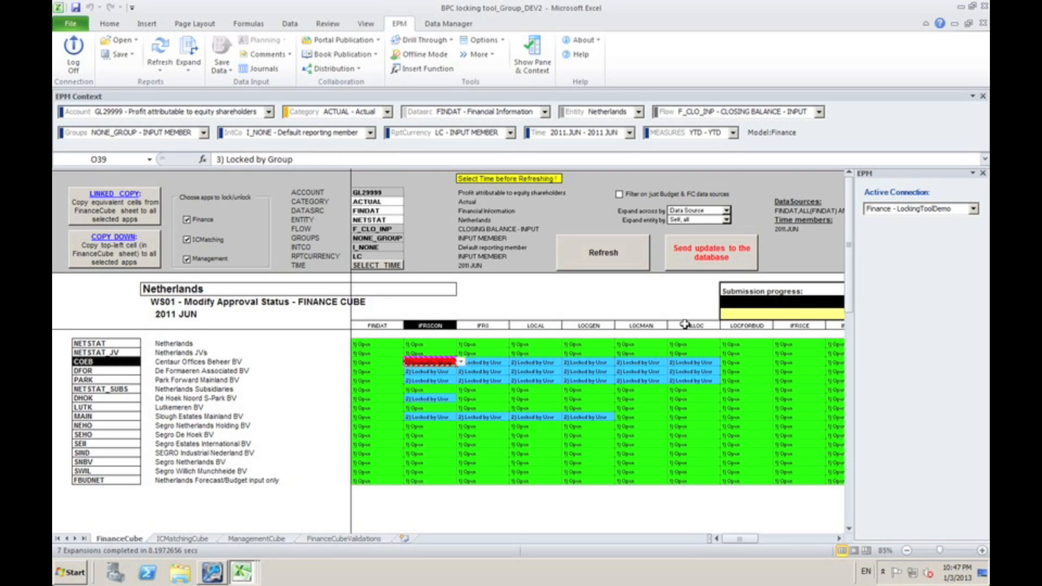
{"action": "key", "text": "Left"}
{"action": "key", "text": "Right"}
{"action": "key", "text": "shift+Right"}
{"action": "key", "text": "shift+Right"}
{"action": "key", "text": "shift+Right"}
{"action": "key", "text": "shift+Right"}
{"action": "key", "text": "shift+Right"}
{"action": "key", "text": "shift+Right"}
{"action": "key", "text": "shift+Right"}
{"action": "key", "text": "shift+Right"}
{"action": "key", "text": "shift+Right"}
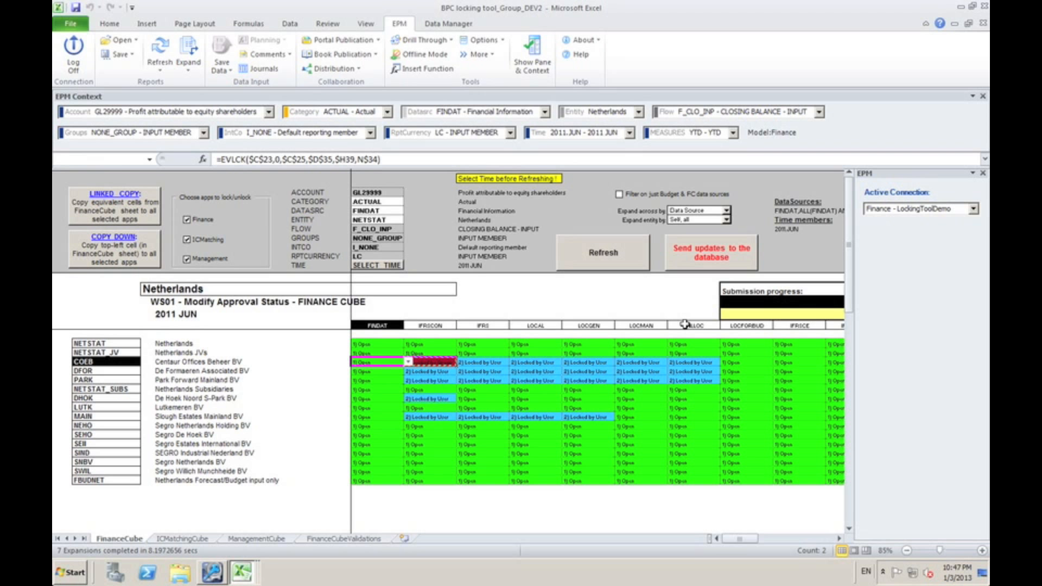
{"action": "key", "text": "shift+Right"}
{"action": "key", "text": "shift+Right"}
{"action": "key", "text": "shift+Right"}
{"action": "key", "text": "shift+Right"}
{"action": "key", "text": "shift+Right"}
{"action": "key", "text": "shift+Right"}
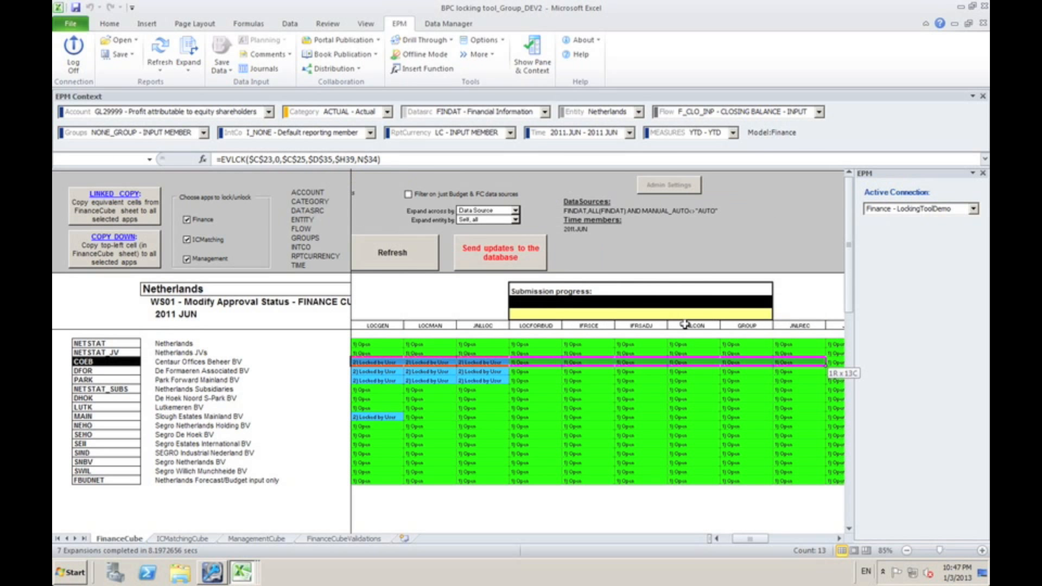
{"action": "key", "text": "shift+Down"}
{"action": "key", "text": "shift+Down"}
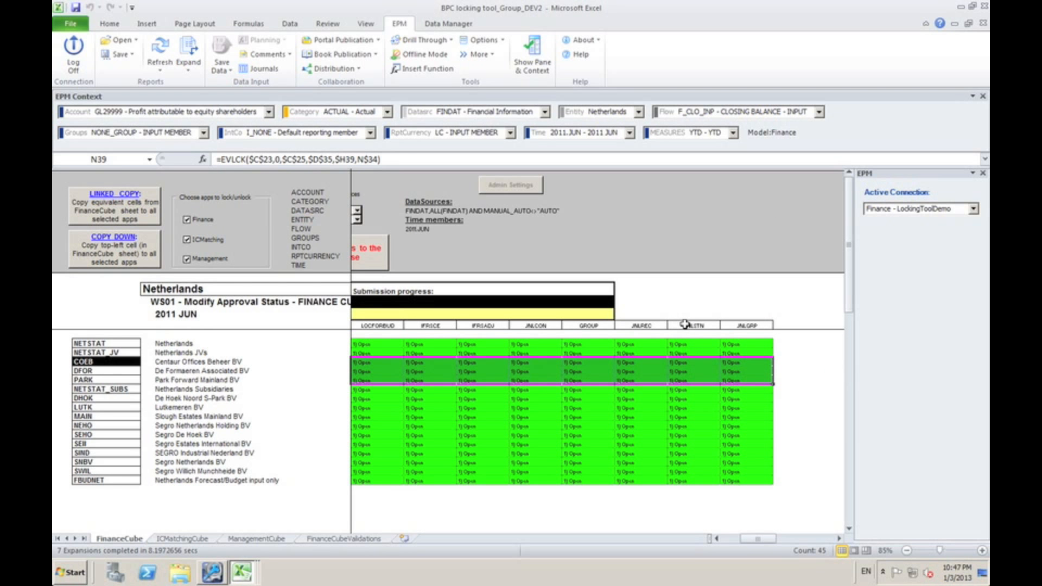
{"action": "type", "text": "3) Locked by Group\t3) Locked by Group\t3) Locked by Group\t3) Locked by Group\t3) Locked by Group\t3) Locked by Group\t3) Locked by Group\t3) Locked by Group\t3) Locked by Group\t3) Locked by Group\t3) Locked by Group\t3) Locked by Group\t3) Locked by Group\t3) Locked by Group\t3) Locked by Group 3) Locked by Group\t3) Locked by Group\t3) Locked by Group\t3) Locked by Group\t3) Locked by Group\t3) Locked by Group\t3) Locked by Group\t3) Locked by Group\t3) Locked by Group\t3) Locked by Group\t3) Locked by Group\t3) Locked by Group\t3) Locked by Group\t3) Locked by Group\t3) Locked by Group 3) Locked by Group\t3) Locked by Group\t3) Locked by Group\t3) Locked by Group\t3) Locked by Group\t3) Locked by Group\t3) Locked by Group\t3) Locked by Group\t3) Locked by Group\t3) Locked by Group\t3) Locked by Group\t3) Locked by Group\t3) Locked by Group\t3) Locked by Group\t3) Locked by Group"}
Apply the COEB, DFOR and PARK group locks to the equivalent cells of all selected apps using Linked Copy
{"action": "key", "text": "Left"}
{"action": "key", "text": "Left"}
{"action": "key", "text": "Right"}
{"action": "key", "text": "Right"}
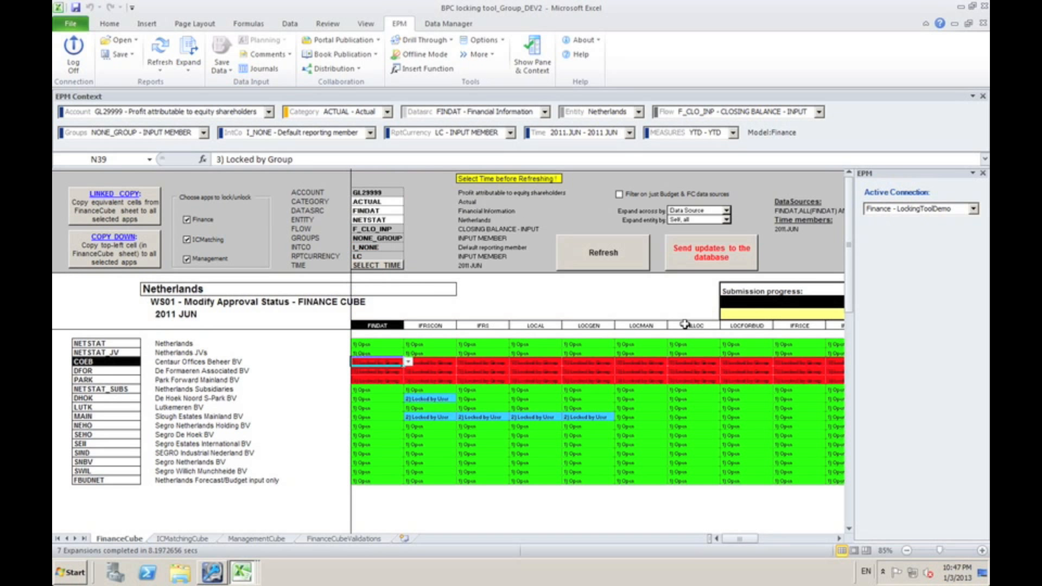
{"action": "key", "text": "Left"}
{"action": "key", "text": "Right"}
{"action": "key", "text": "Down"}
{"action": "key", "text": "Down"}
{"action": "key", "text": "Up"}
{"action": "key", "text": "Up"}
{"action": "key", "text": "Up"}
{"action": "key", "text": "Up"}
{"action": "key", "text": "Up"}
{"action": "key", "text": "Down"}
{"action": "key", "text": "Down"}
{"action": "key", "text": "Down"}
{"action": "left_click", "coordinate": [129, 206]}
{"action": "key", "text": "Return"}
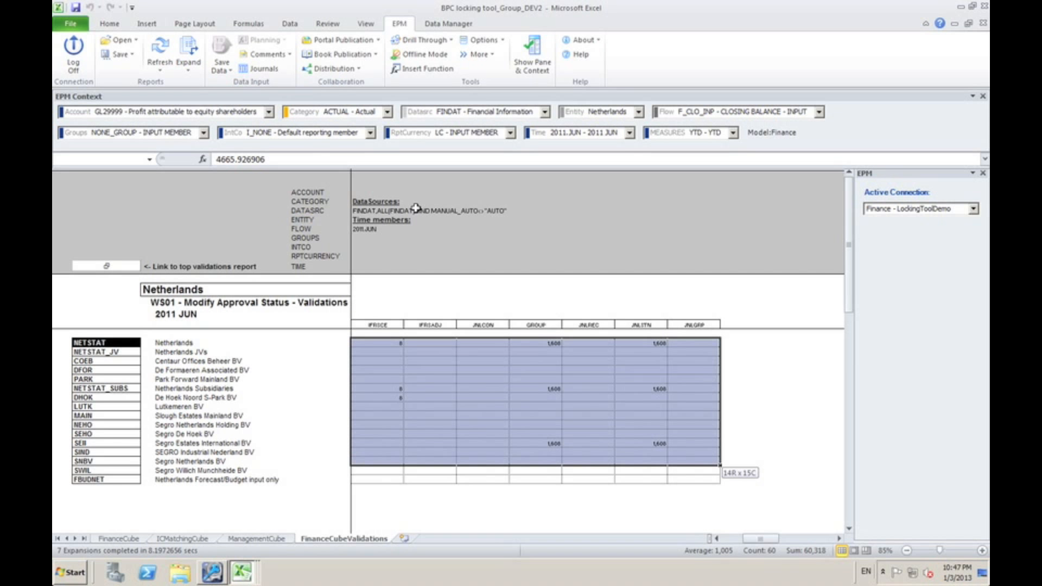
Unprotect the Group tool's FinanceCubeValidations sheet with the sheet password and clear the validation differences for all entities and data sources
{"action": "left_click", "coordinate": [109, 24]}
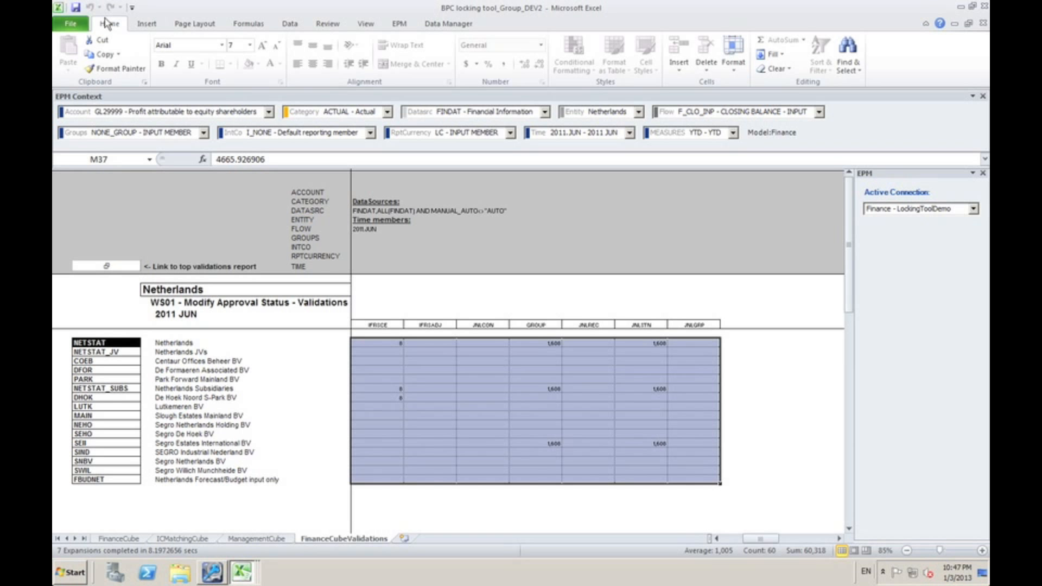
{"action": "left_click", "coordinate": [738, 75]}
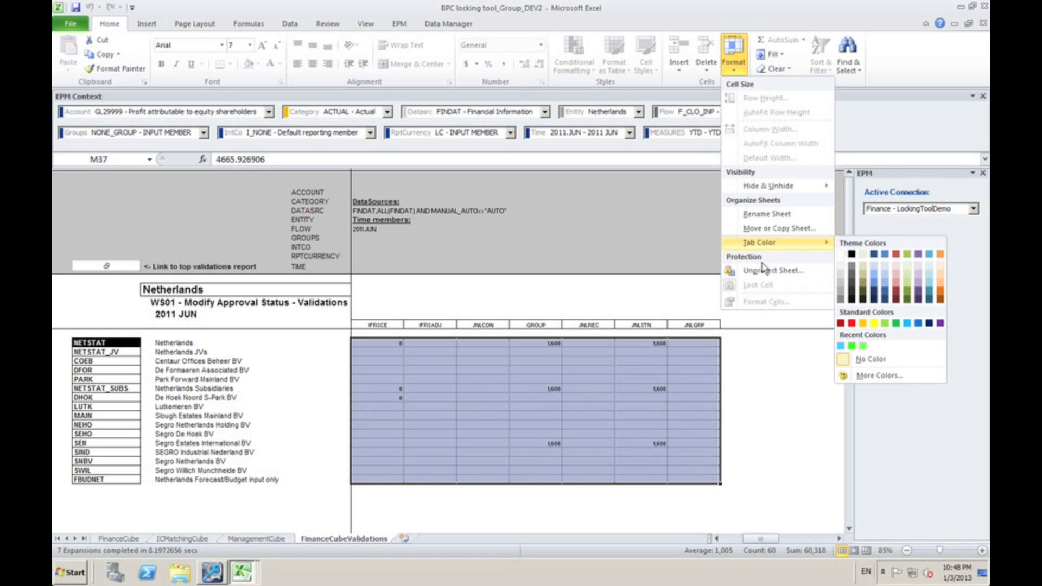
{"action": "left_click", "coordinate": [767, 276]}
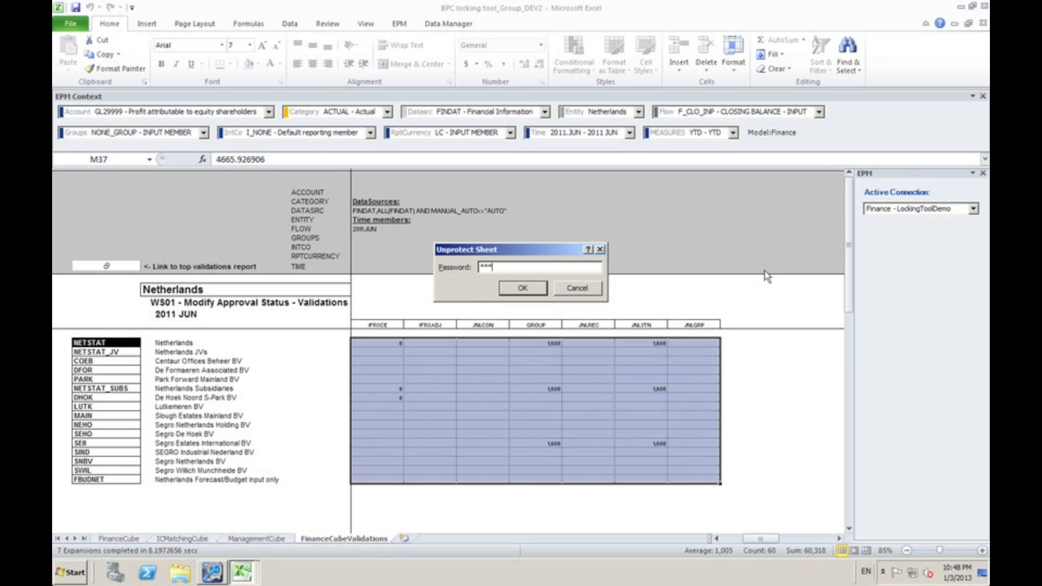
{"action": "key", "text": "Return"}
{"action": "key", "text": "Delete"}
{"action": "key", "text": "alt"}
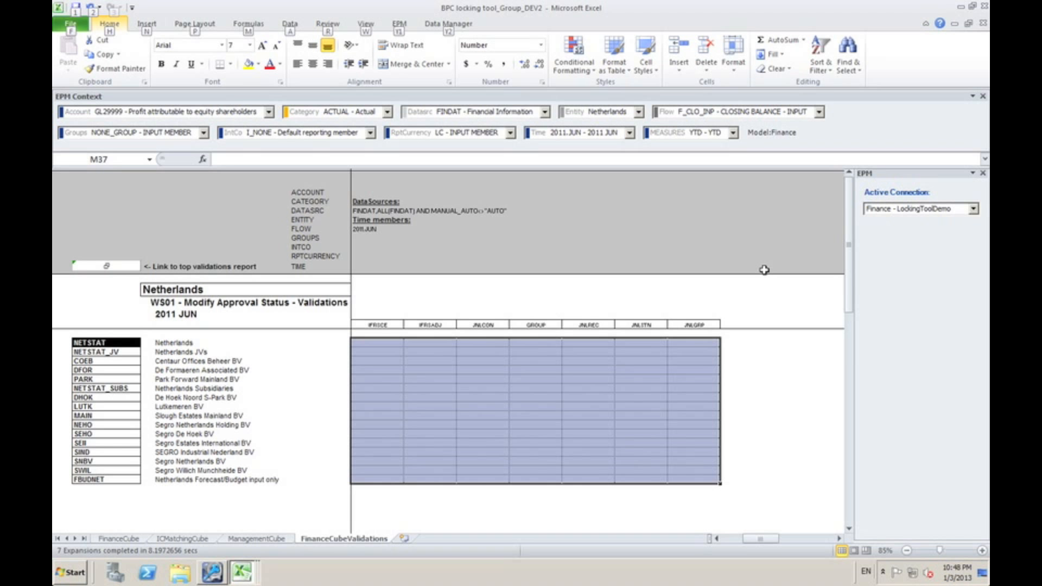
{"action": "key", "text": "Down"}
{"action": "left_click", "coordinate": [444, 489]}
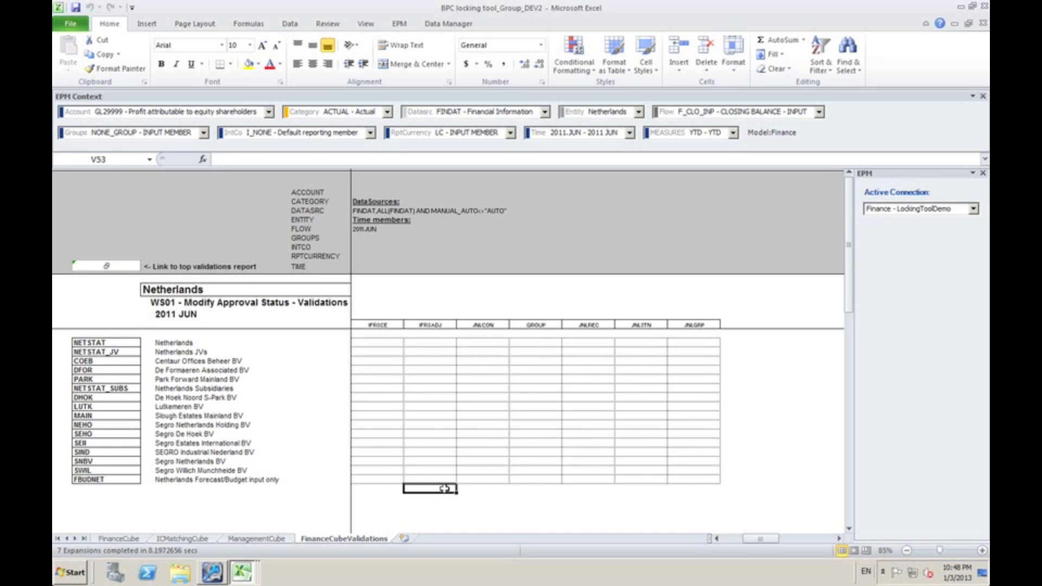
Return to the Group tool's FinanceCube sheet and send the group lock updates to the database
{"action": "key", "text": "ctrl+Page_Up"}
{"action": "key", "text": "ctrl+Page_Up"}
{"action": "key", "text": "ctrl+Page_Up"}
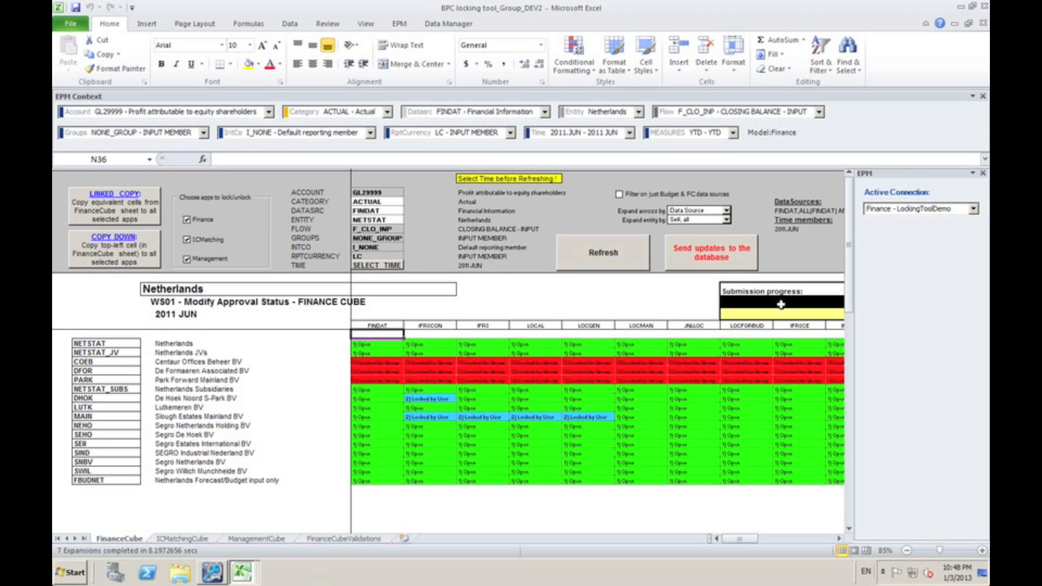
{"action": "left_click", "coordinate": [700, 259]}
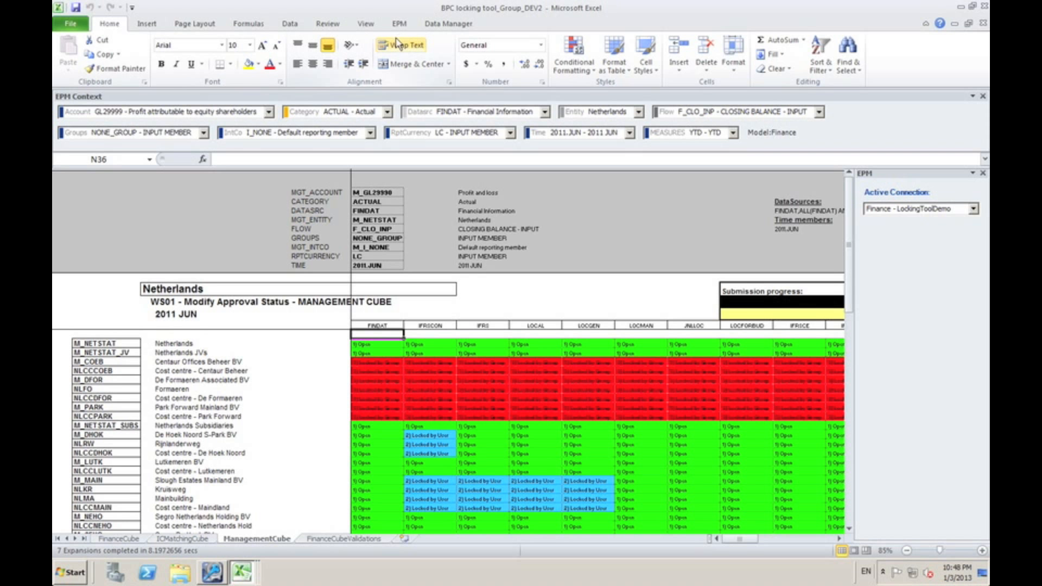
Switch to the BPC locking tool_User_DEV1 workbook
{"action": "left_click", "coordinate": [242, 578]}
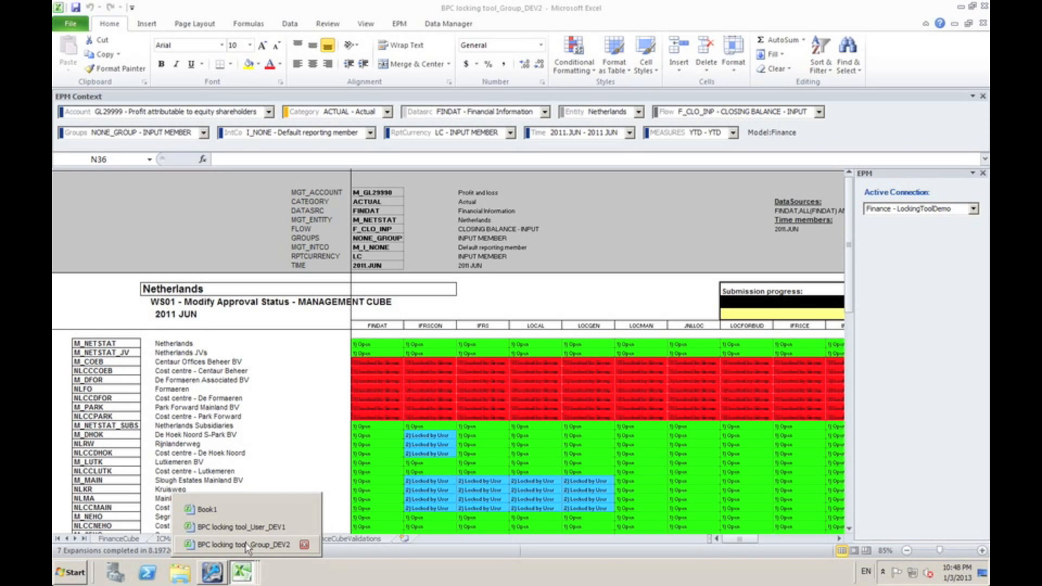
{"action": "left_click", "coordinate": [249, 527]}
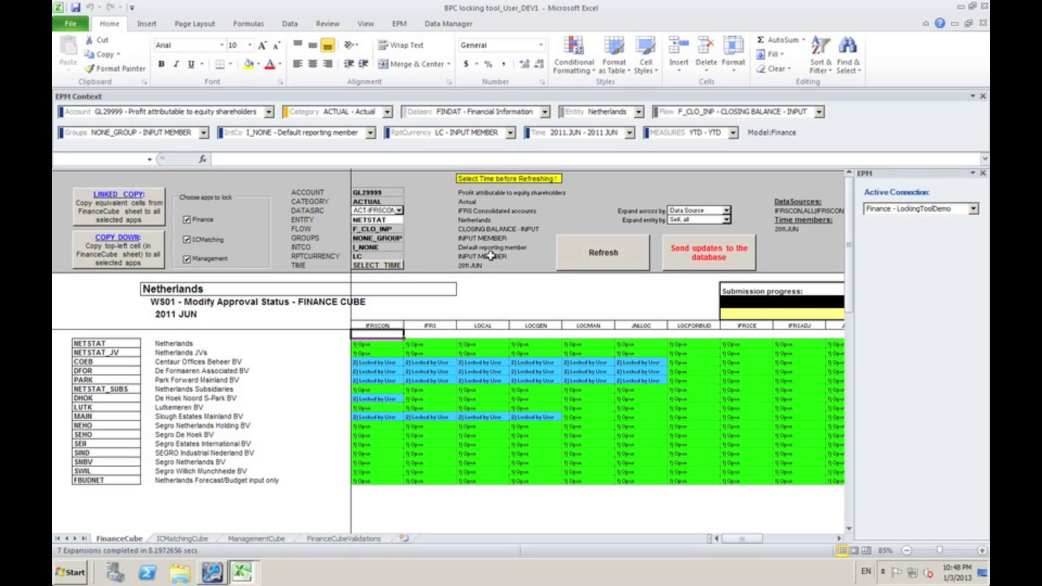
Refresh the User tool's FinanceCube sheet to load the current lock statuses for 2011.JUN
{"action": "left_click", "coordinate": [593, 258]}
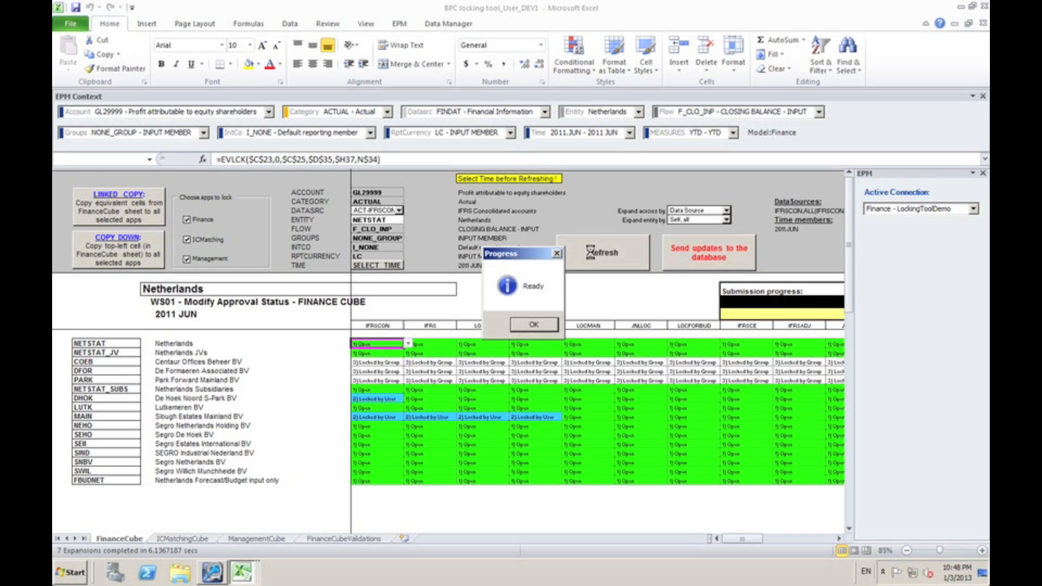
{"action": "key", "text": "Return"}
Examine the lock statuses of COEB, DFOR and PARK across all data source columns
{"action": "key", "text": "Up"}
{"action": "key", "text": "Down"}
{"action": "key", "text": "Down"}
{"action": "key", "text": "Down"}
{"action": "key", "text": "Down"}
{"action": "key", "text": "Up"}
{"action": "key", "text": "shift+Right"}
{"action": "key", "text": "shift+Right"}
{"action": "key", "text": "shift+Right"}
{"action": "key", "text": "shift+Right"}
{"action": "key", "text": "shift+Right"}
{"action": "key", "text": "shift+Right"}
{"action": "key", "text": "shift+Right"}
{"action": "key", "text": "shift+Right"}
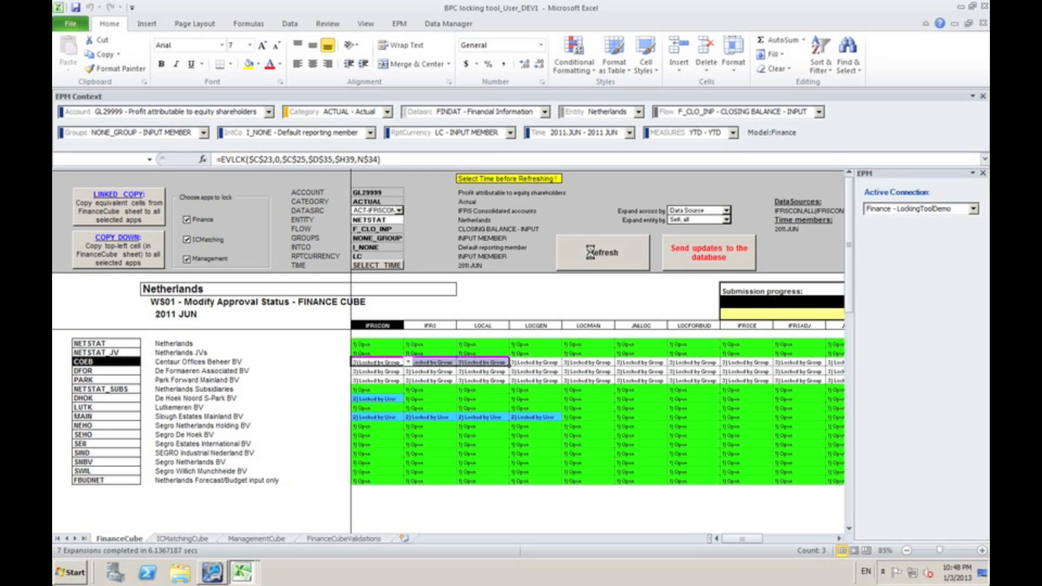
{"action": "key", "text": "shift+Right"}
{"action": "key", "text": "shift+Right"}
{"action": "key", "text": "shift+Down"}
{"action": "key", "text": "shift+Down"}
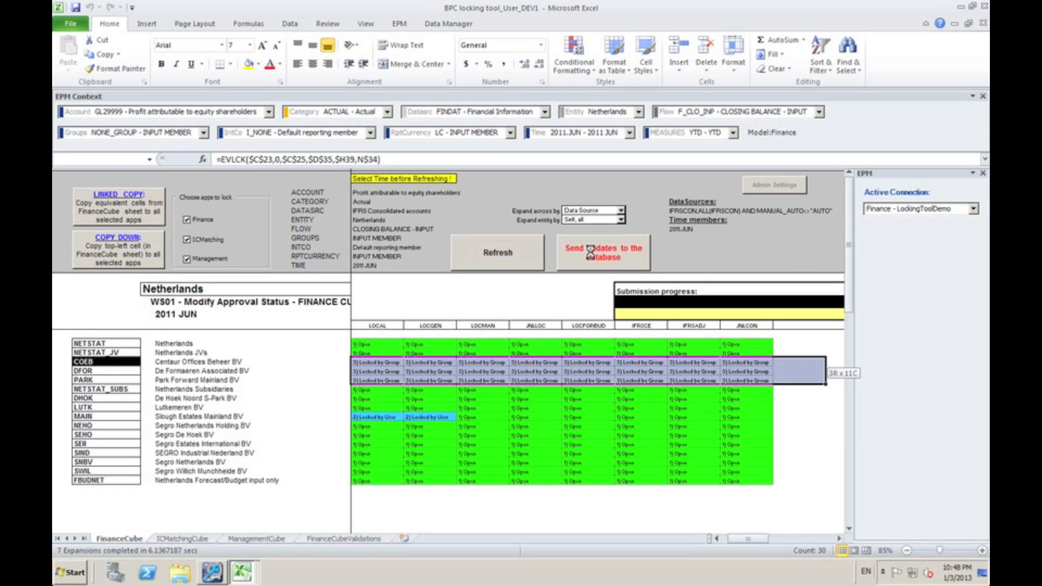
{"action": "key", "text": "shift+Left"}
{"action": "left_click", "coordinate": [592, 258]}
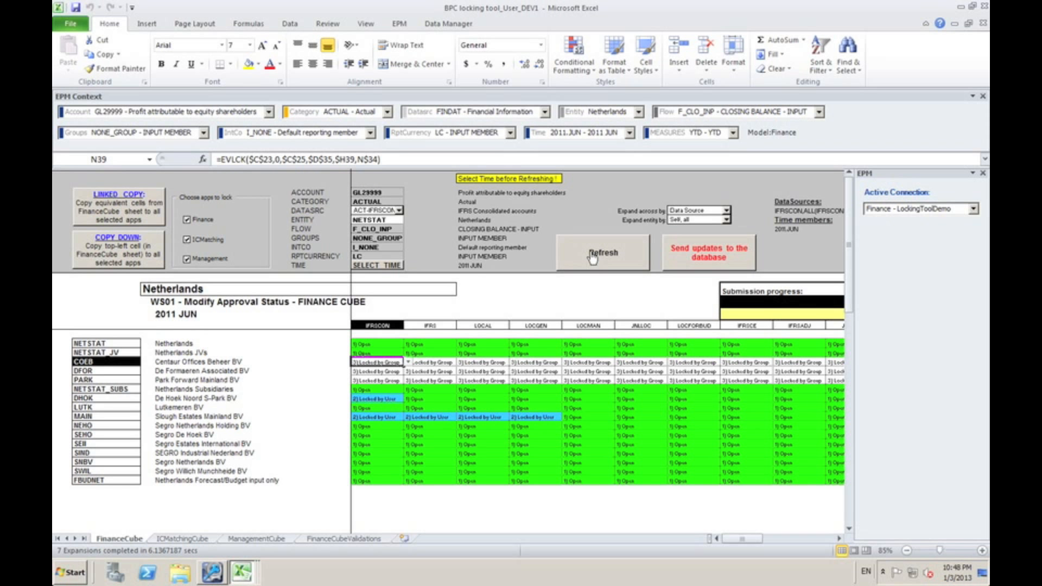
Check which status options the User tool offers for COEB under IFRS, leaving its status as it is
{"action": "left_click", "coordinate": [434, 362]}
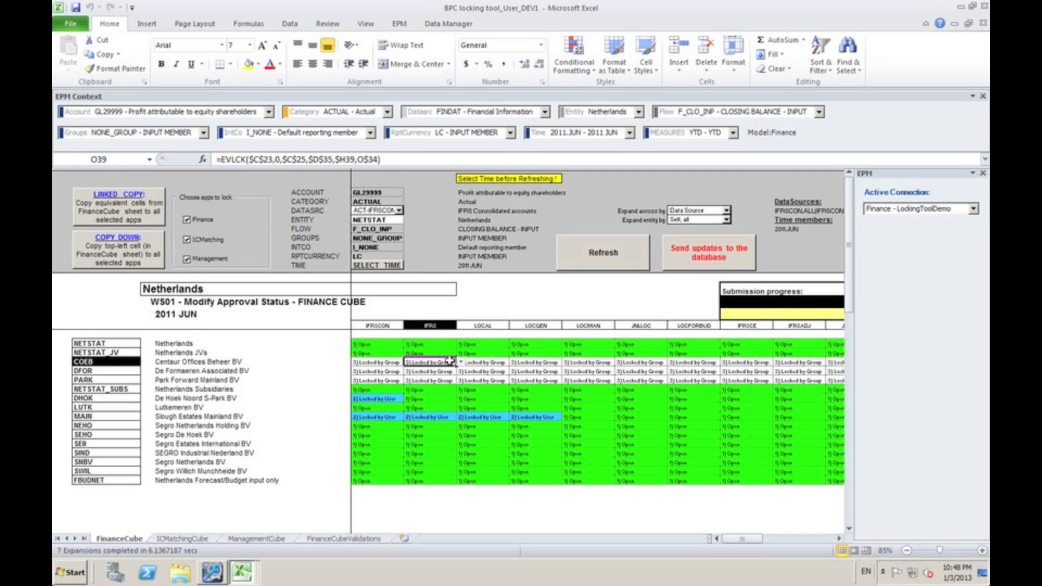
{"action": "left_click", "coordinate": [461, 362]}
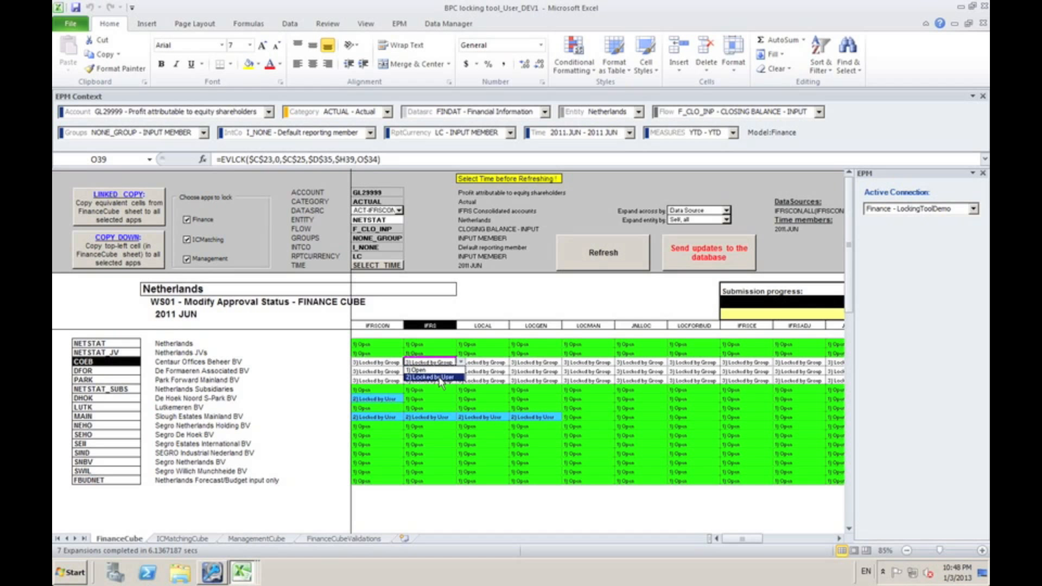
{"action": "left_click", "coordinate": [472, 358]}
{"action": "left_click", "coordinate": [434, 336]}
{"action": "key", "text": "Left"}
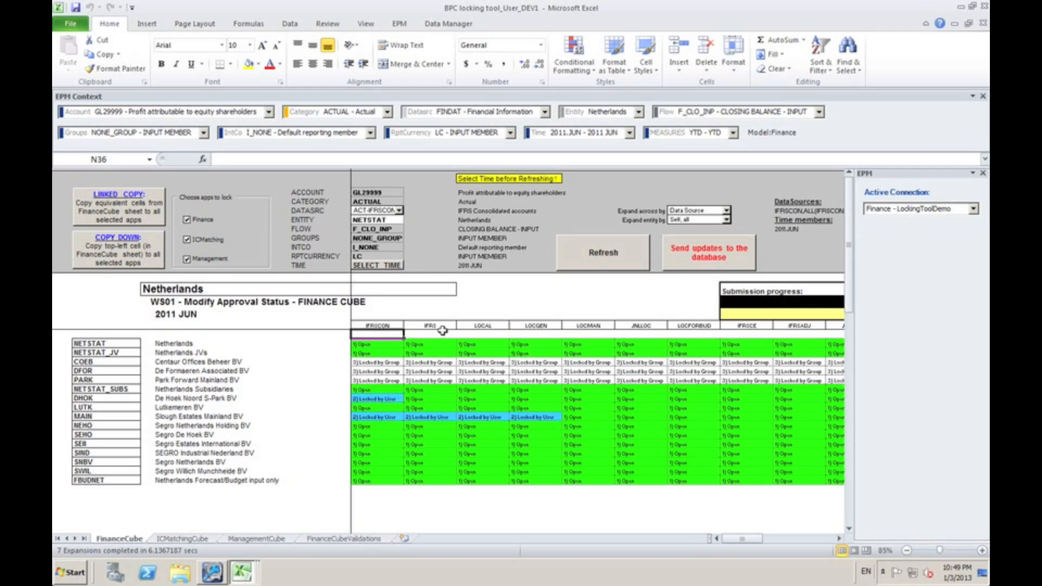
Examine the data source column headings from IFRSCON to LOCGEN
{"action": "left_click", "coordinate": [393, 324]}
{"action": "key", "text": "shift+Right"}
{"action": "key", "text": "shift+Right"}
{"action": "key", "text": "shift+Right"}
{"action": "key", "text": "shift+Right"}
{"action": "key", "text": "shift+Right"}
{"action": "key", "text": "shift+Right"}
{"action": "key", "text": "shift+Right"}
{"action": "key", "text": "shift+Right"}
{"action": "key", "text": "shift+Right"}
{"action": "key", "text": "shift+Right"}
{"action": "key", "text": "shift+Right"}
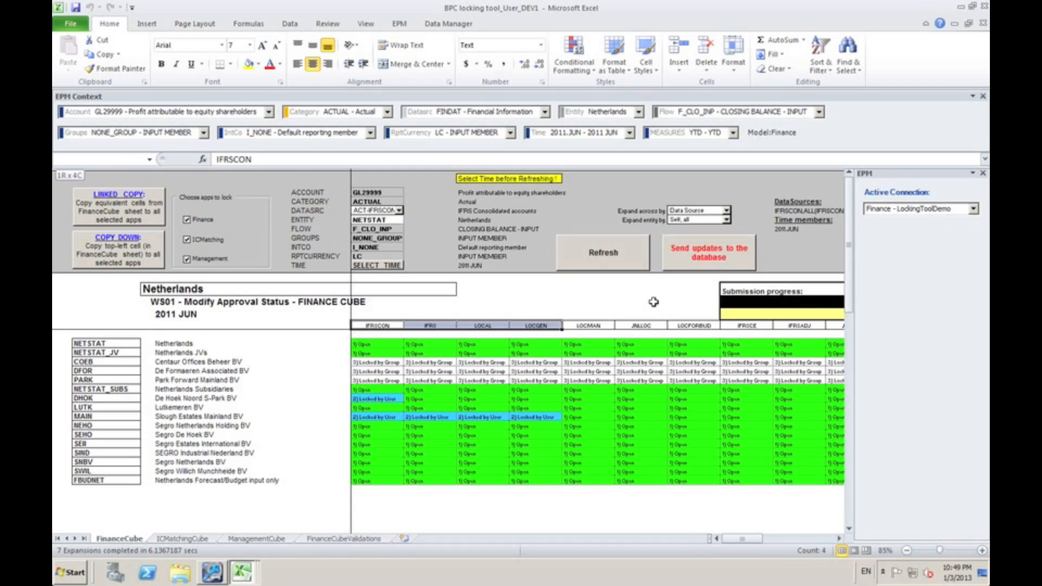
{"action": "key", "text": "shift+Left"}
{"action": "key", "text": "shift+Left"}
{"action": "key", "text": "shift+Left"}
{"action": "key", "text": "shift+Left"}
{"action": "key", "text": "shift+Left"}
{"action": "key", "text": "shift+Left"}
{"action": "key", "text": "shift+Left"}
{"action": "key", "text": "shift+Left"}
{"action": "key", "text": "shift+Left"}
{"action": "key", "text": "shift+Left"}
{"action": "key", "text": "shift+Left"}
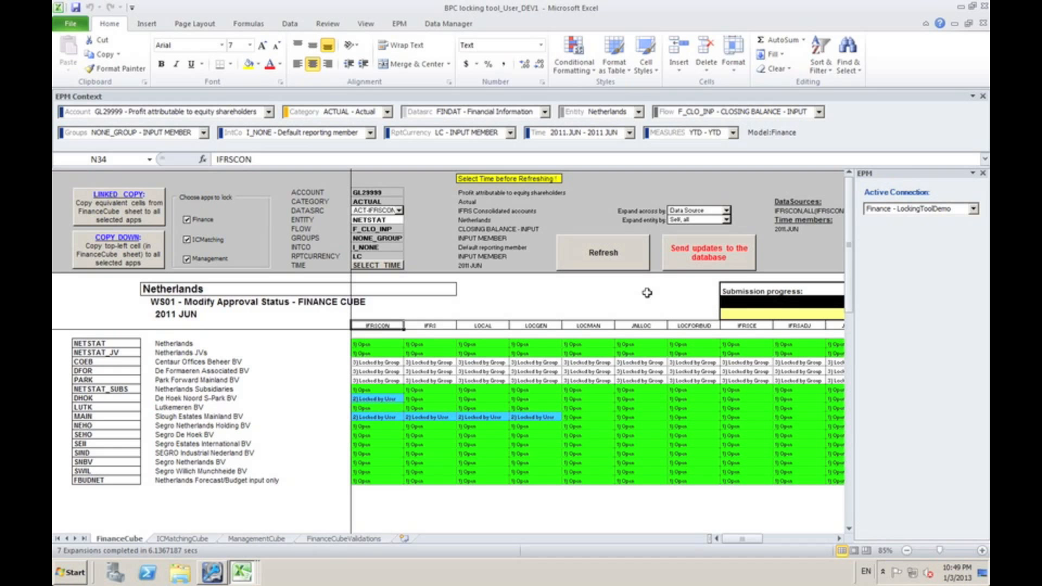
Add 2011.AUG and 2011.OCT to 2011.JUN in the selected time members
{"action": "left_click", "coordinate": [374, 268]}
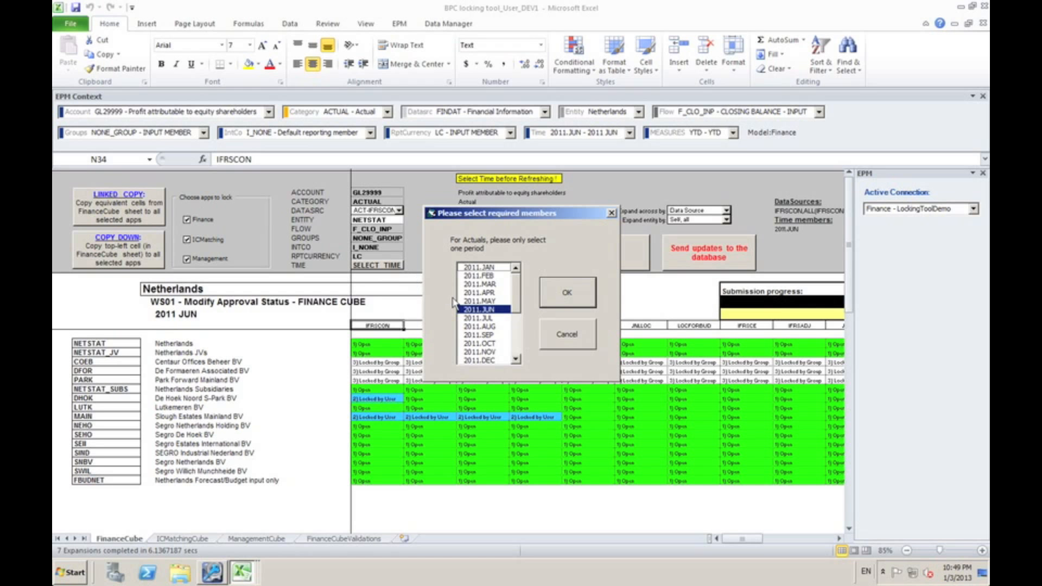
{"action": "left_click", "coordinate": [482, 328]}
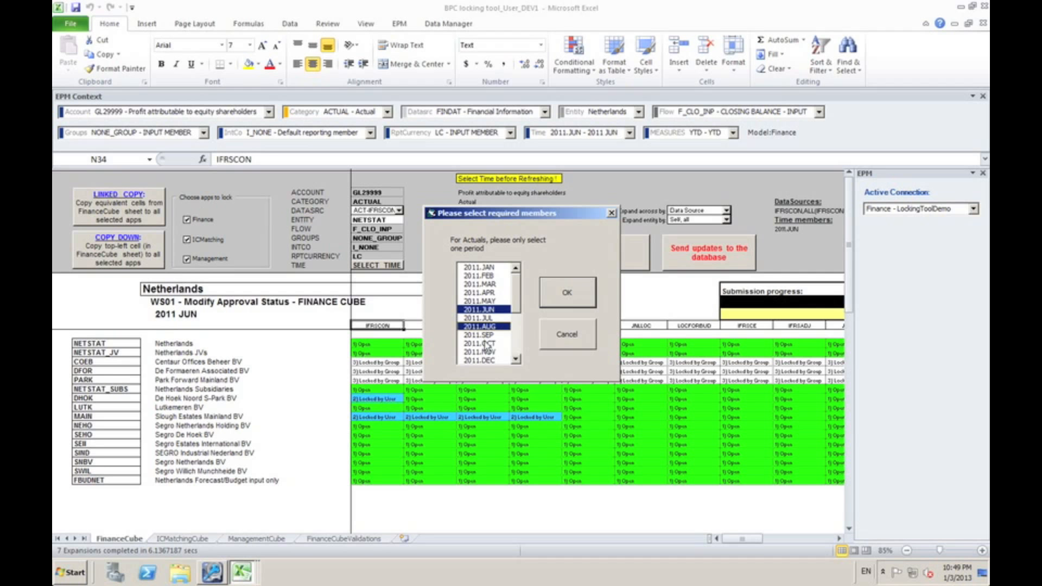
{"action": "left_click", "coordinate": [484, 343]}
{"action": "left_click", "coordinate": [563, 296]}
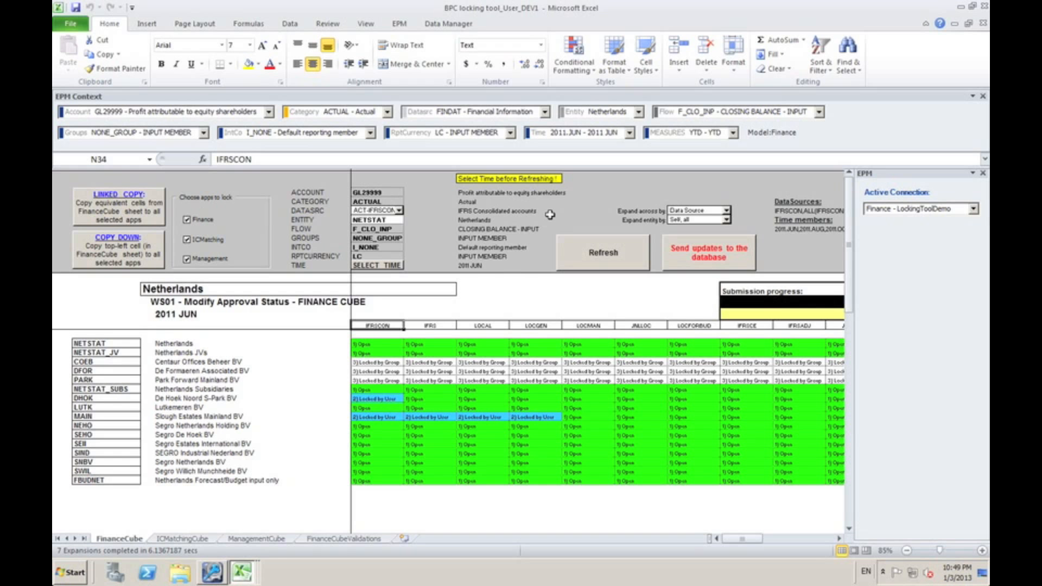
Set the sheet to expand across by Time and refresh it
{"action": "left_click", "coordinate": [726, 211]}
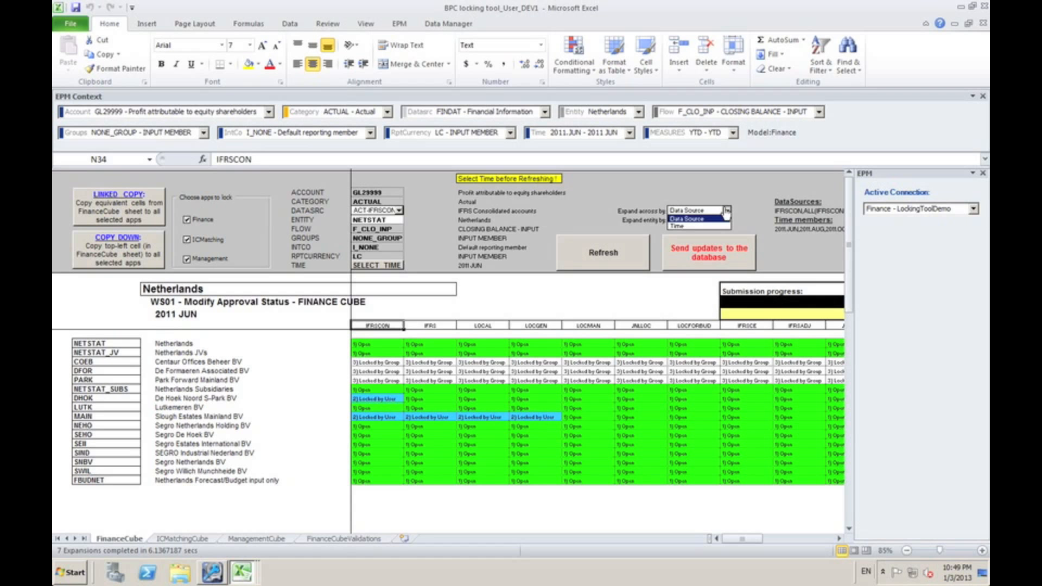
{"action": "left_click", "coordinate": [689, 226]}
{"action": "left_click", "coordinate": [619, 254]}
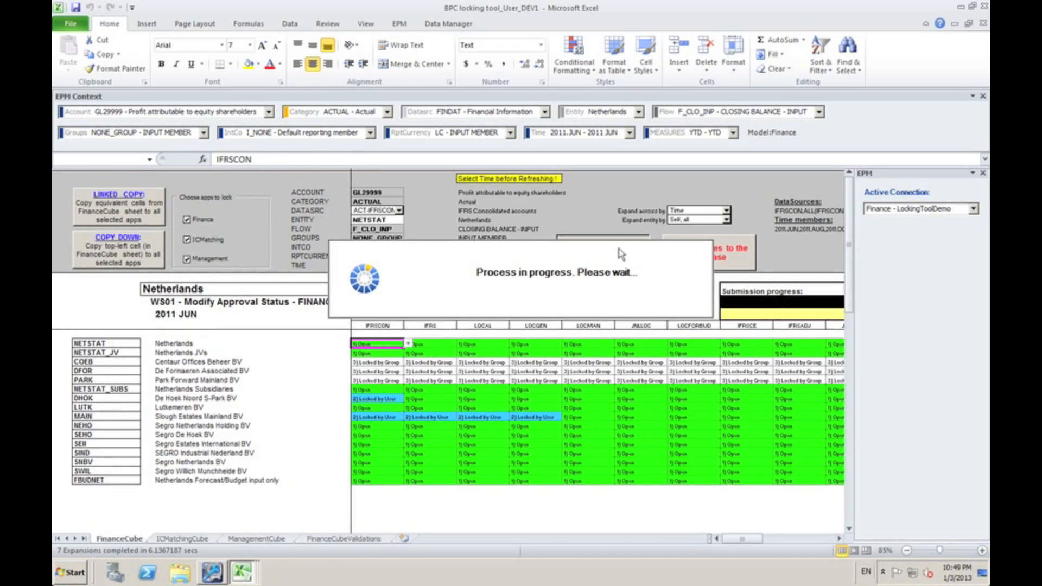